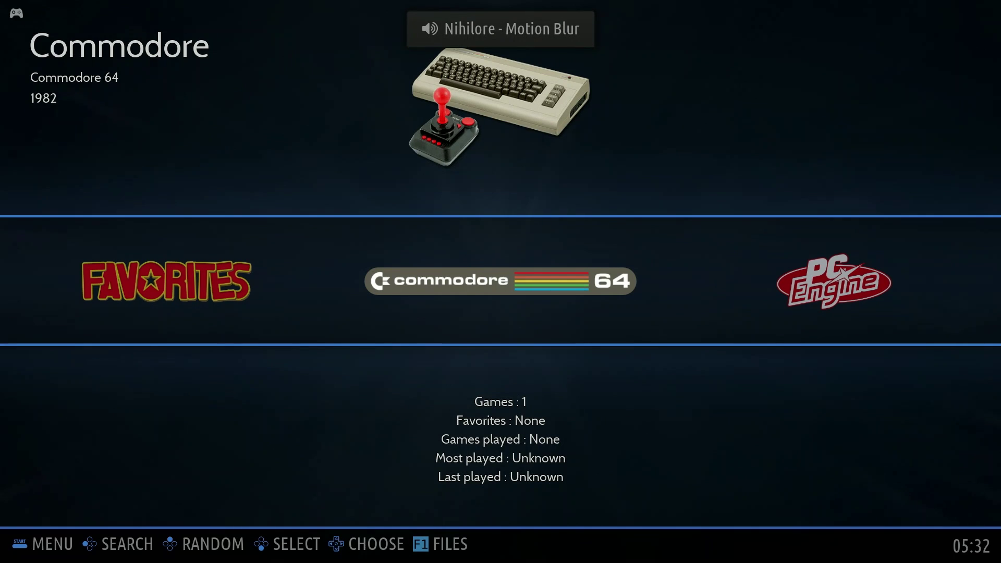
Browse the game systems from Commodore 64 to Mega Drive, view the Mega Drive game list and return to the system carousel
key("Right")
key("Right")
key("Right")
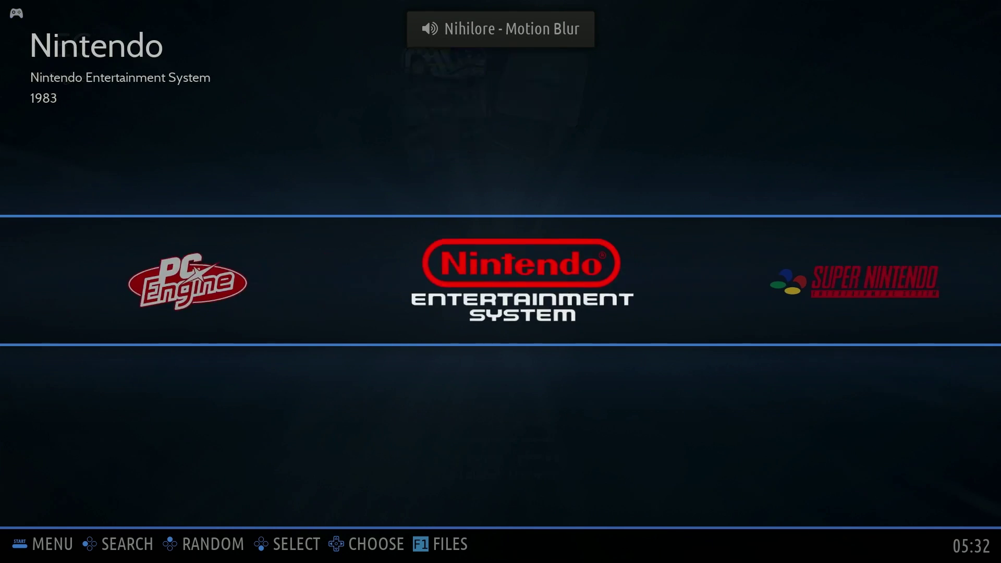
key("Right")
key("Right")
key("Right")
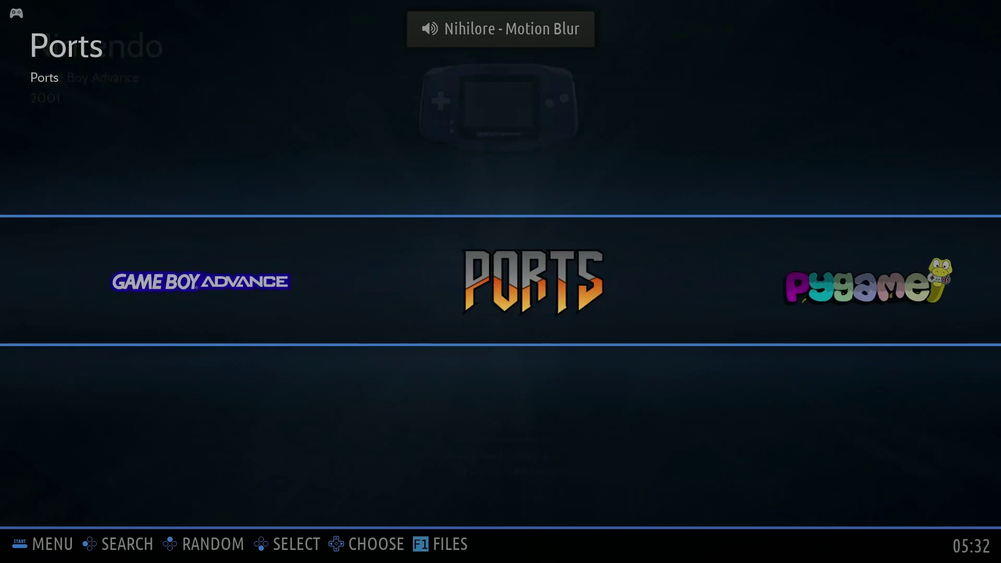
key("Right")
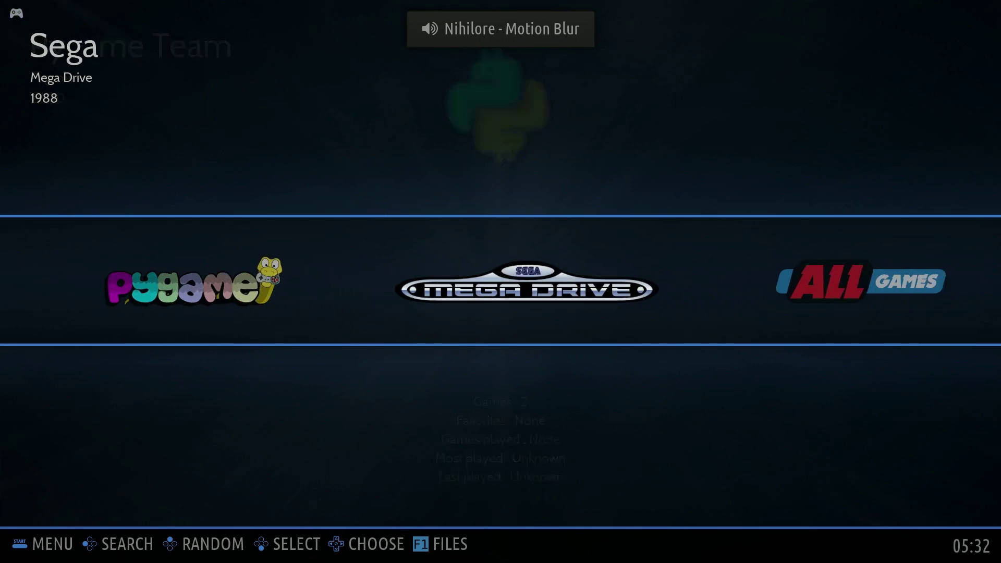
key("Return")
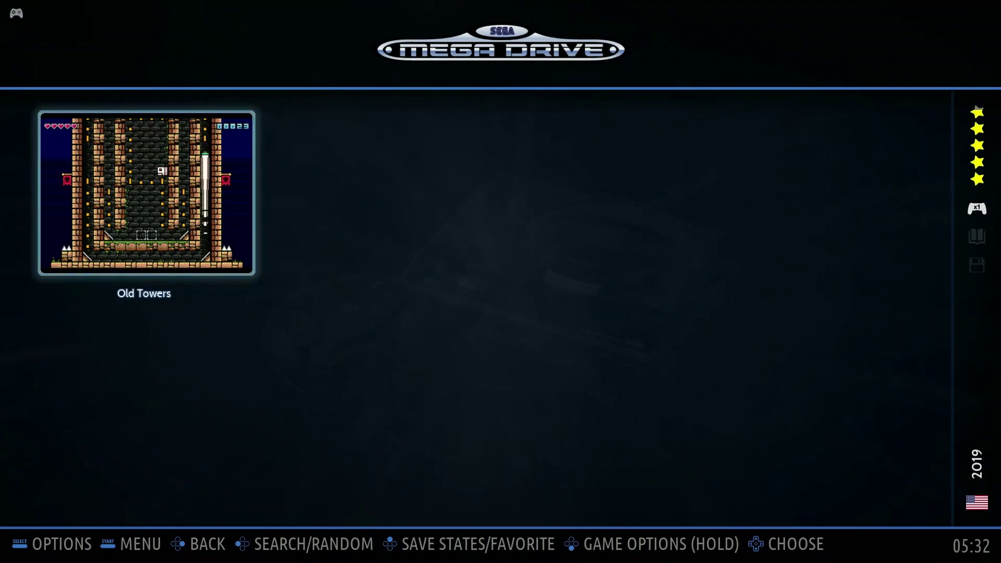
key("Escape")
Open the System Settings from the main menu
key("Return")
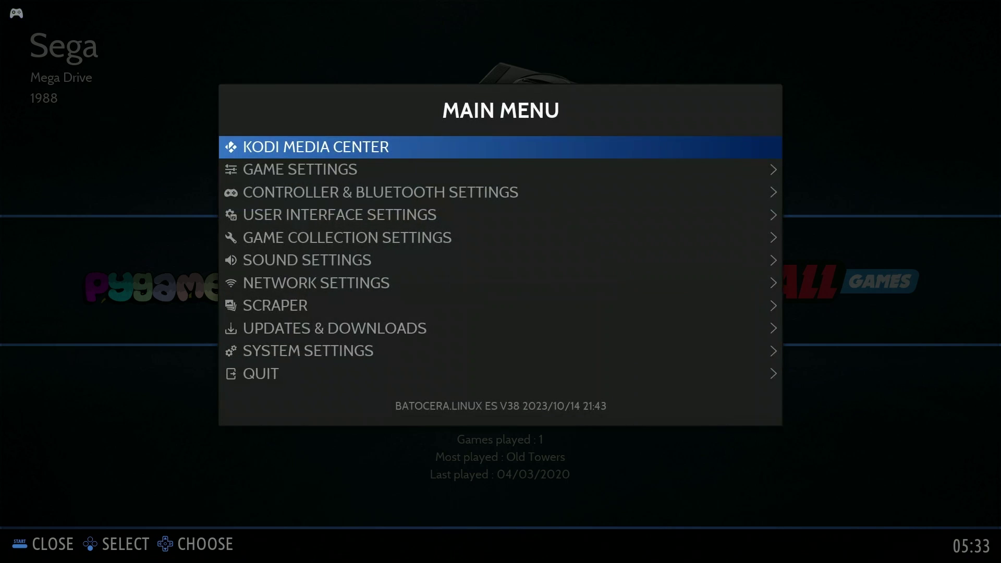
key("Down")
key("Down")
key("Down")
key("Down")
key("Down")
key("Down")
key("Down")
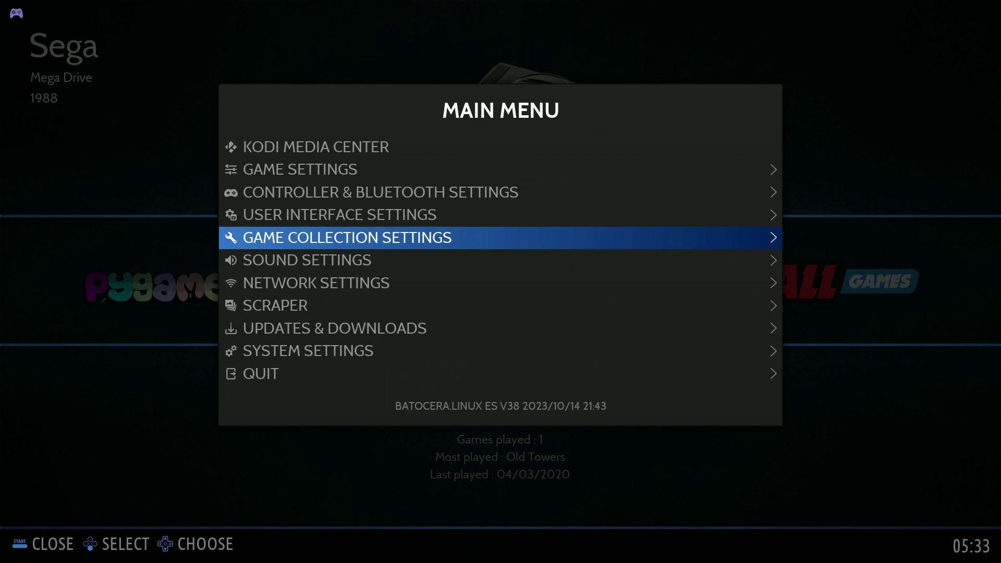
key("Down")
key("Down")
key("Return")
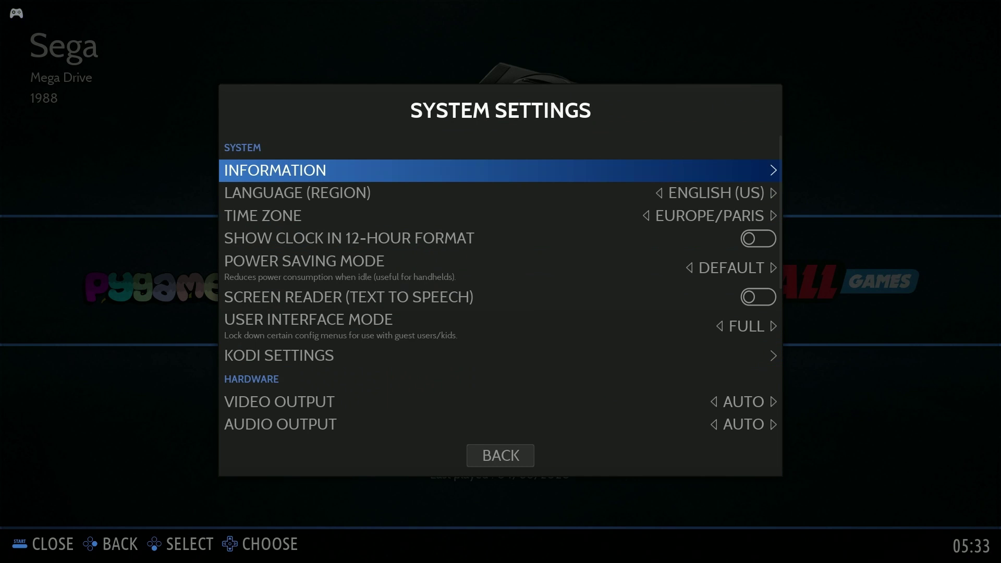
Set the hardware audio output to Built-in Audio Digital Stereo (HDMI) and return to the main menu
key("Down")
key("Down")
key("Down")
key("Down")
key("Down")
key("Down")
key("Down")
key("Down")
key("Down")
key("Down")
key("Down")
key("Up")
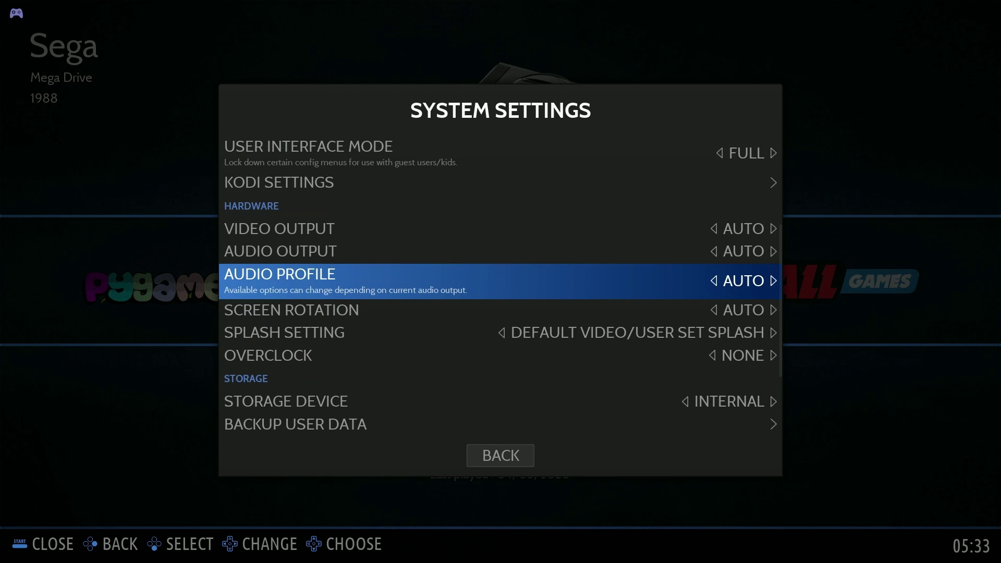
key("Up")
key("Return")
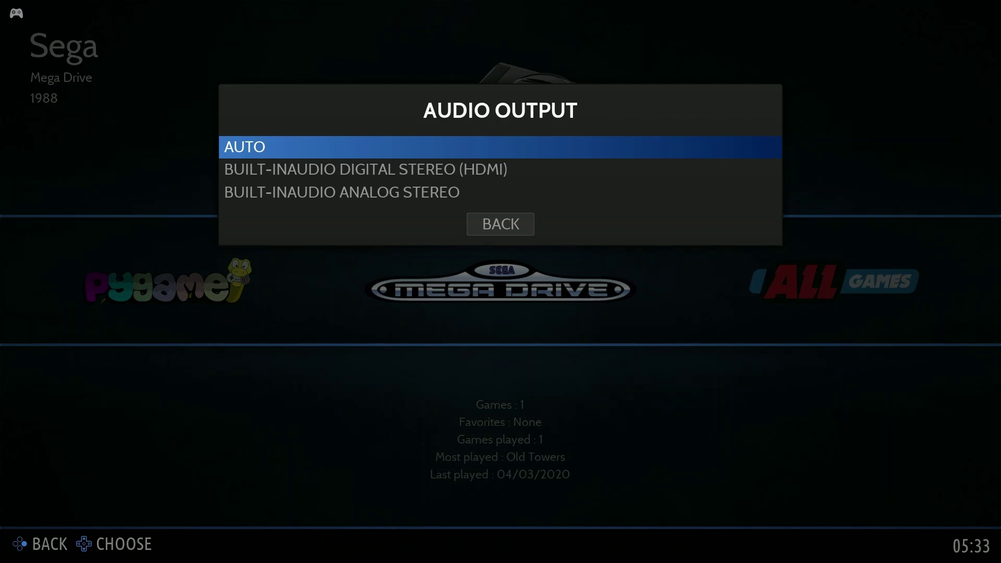
key("Down")
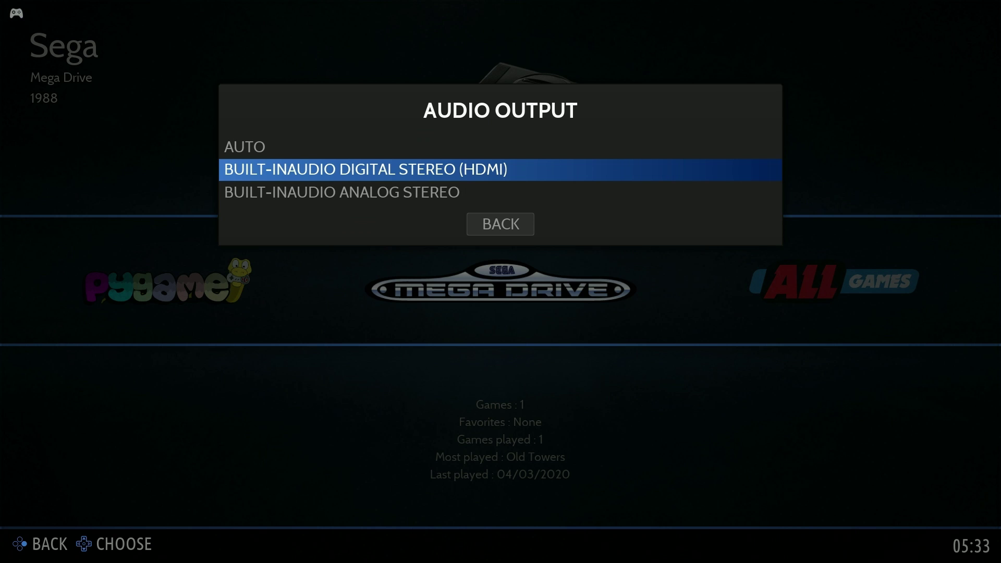
key("Return")
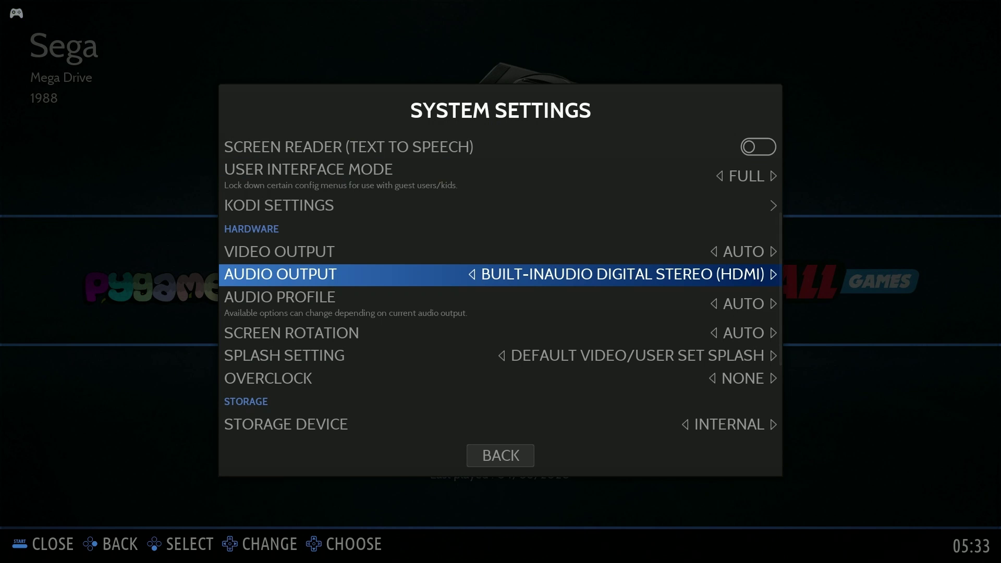
key("BackSpace")
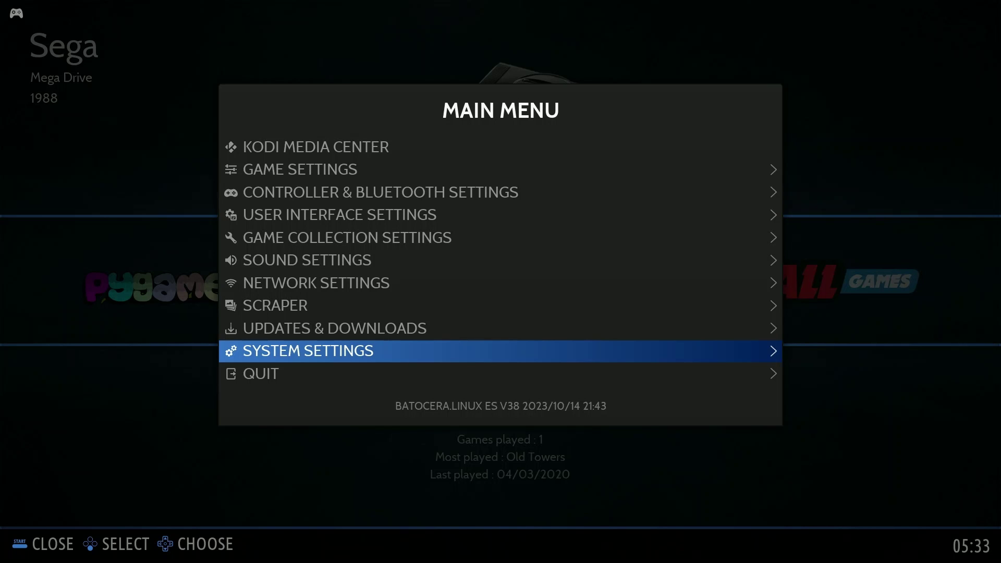
Turn the volume down and open the Sound Settings
key("XF86AudioLowerVolume")
key("XF86AudioLowerVolume")
key("XF86AudioLowerVolume")
key("Up")
key("Up")
key("Up")
key("Up")
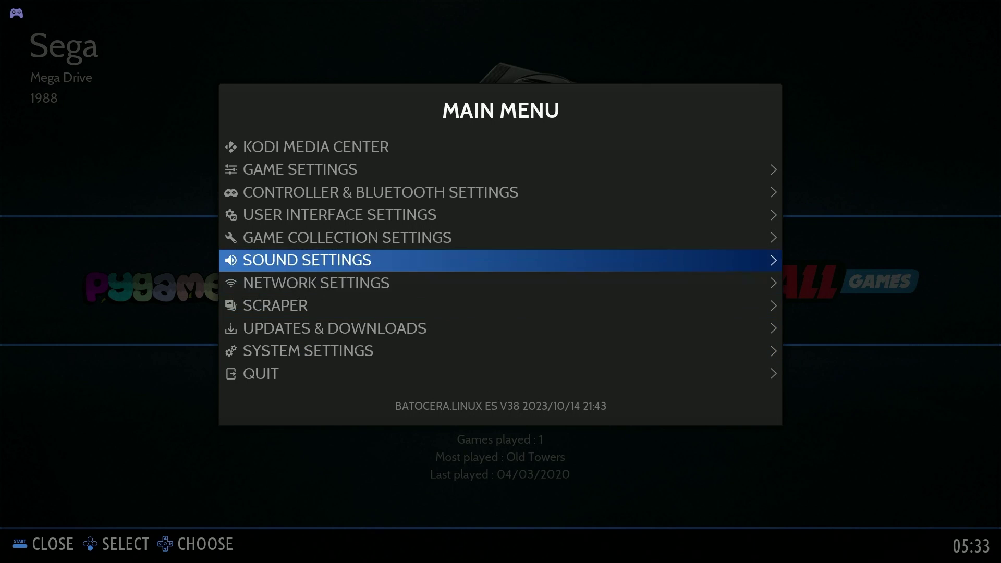
key("Return")
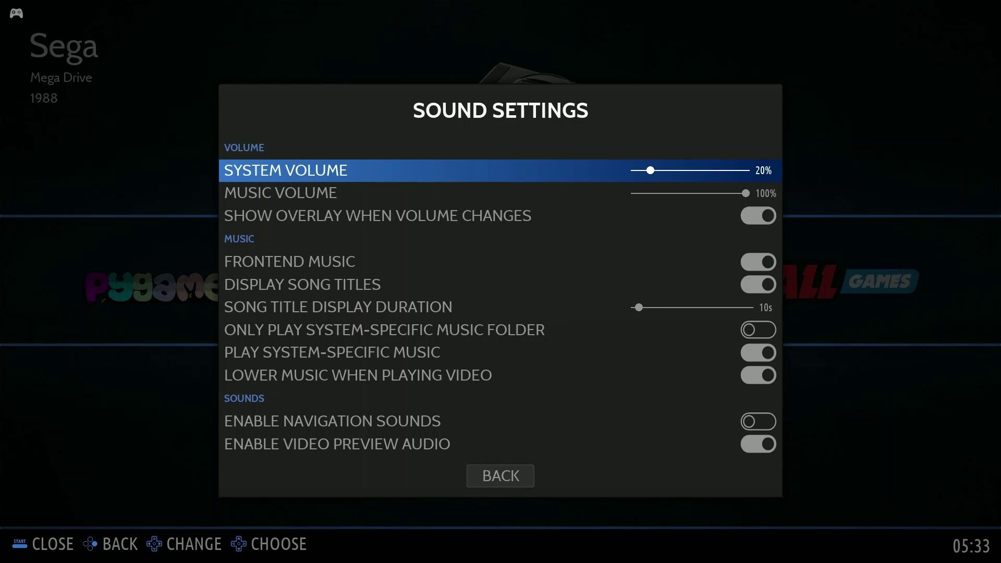
Adjust the system volume by raising it and lowering it again, and return to the system carousel
key("Right")
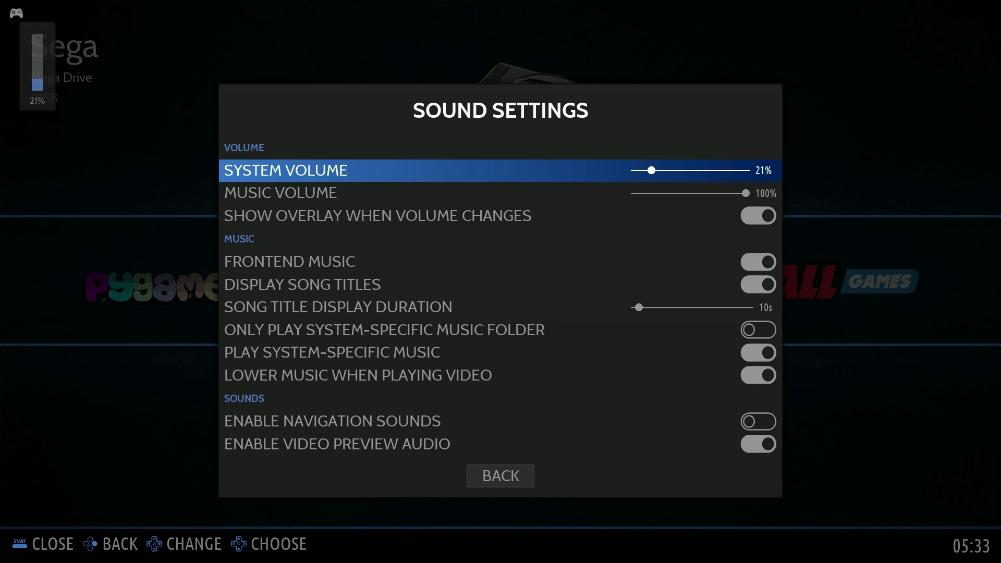
key("Right")
key("Right")
key("Right")
key("Right")
key("Right")
key("Right")
key("Right")
key("Right")
key("Right")
key("Right")
key("Right")
key("Left")
key("Left")
key("Left")
key("Left")
key("Left")
key("Left")
key("Left")
key("Left")
key("Left")
key("Left")
key("Left")
key("Left")
key("Left")
key("Left")
key("Left")
key("Left")
key("Left")
key("Escape")
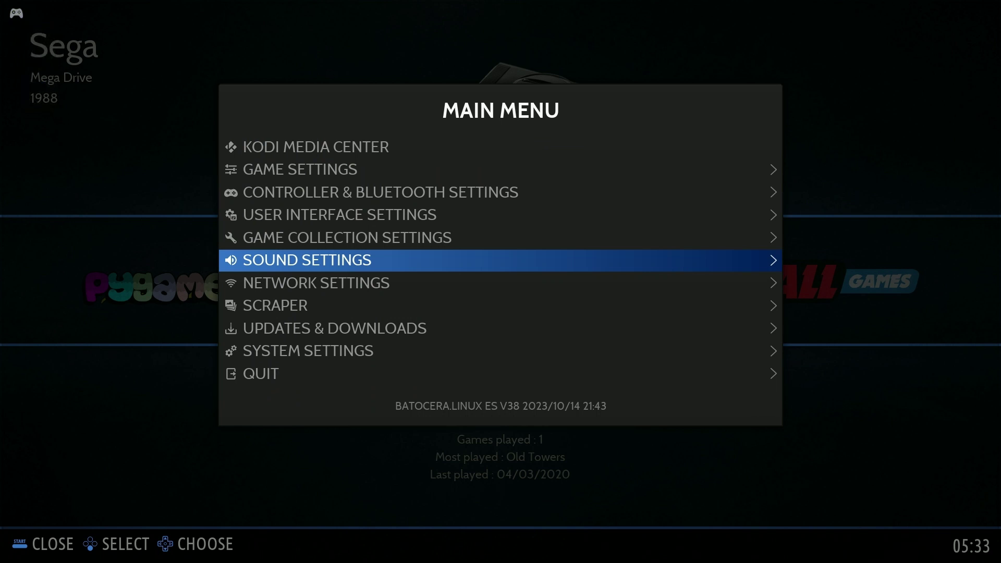
key("Escape")
Browse the system carousel through to Pygame, viewing the Commodore 64 game list on the way
key("Right")
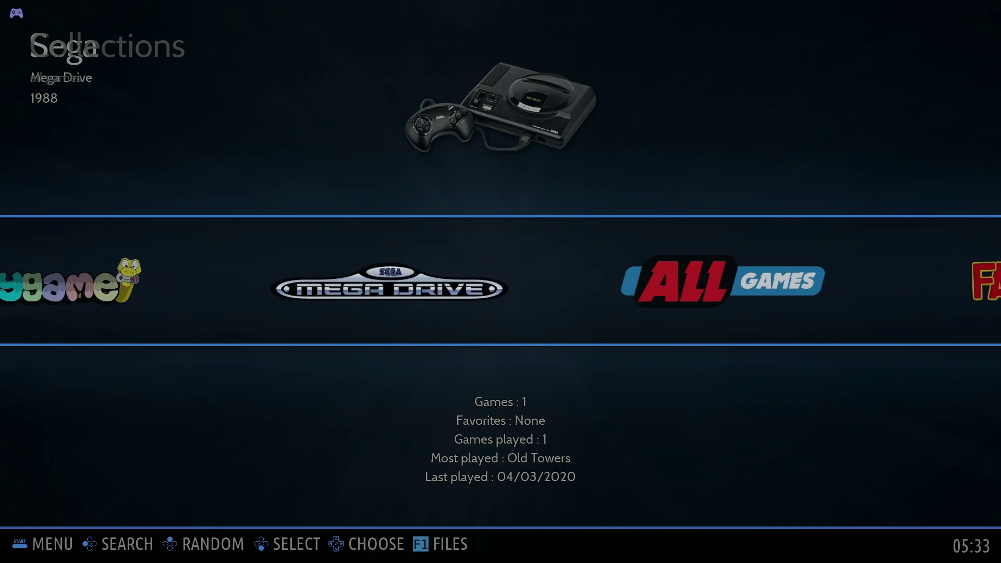
key("Right")
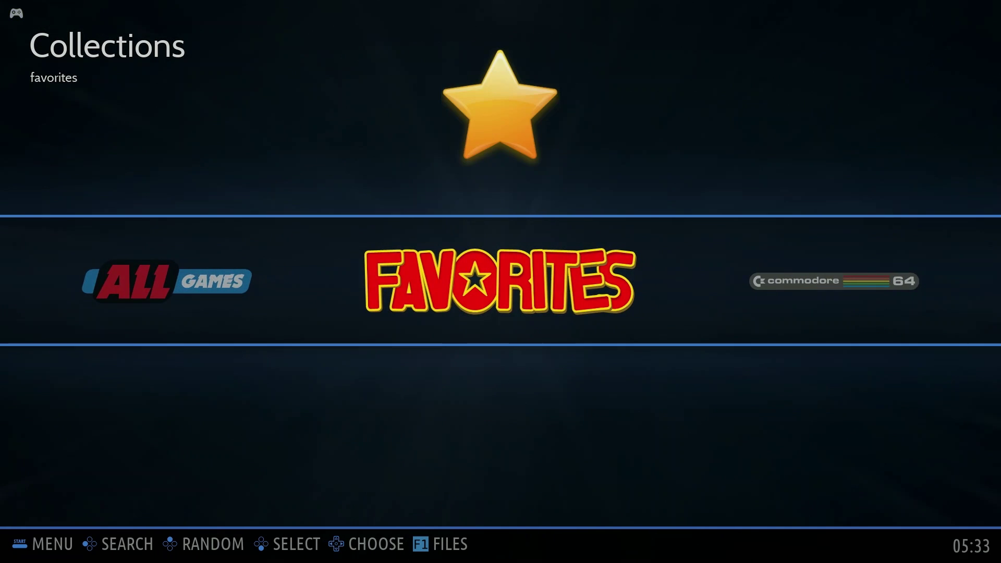
key("Right")
key("Return")
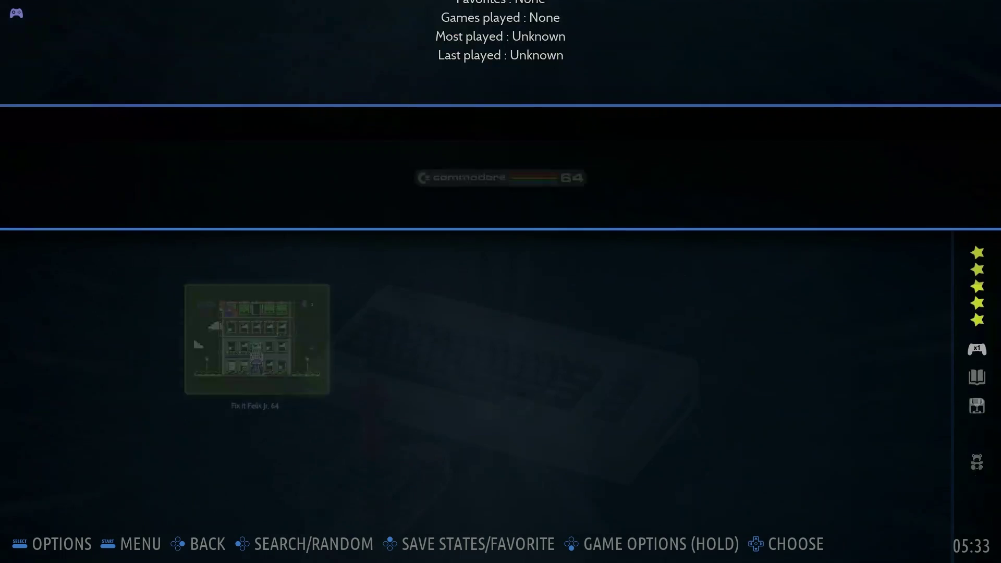
key("Escape")
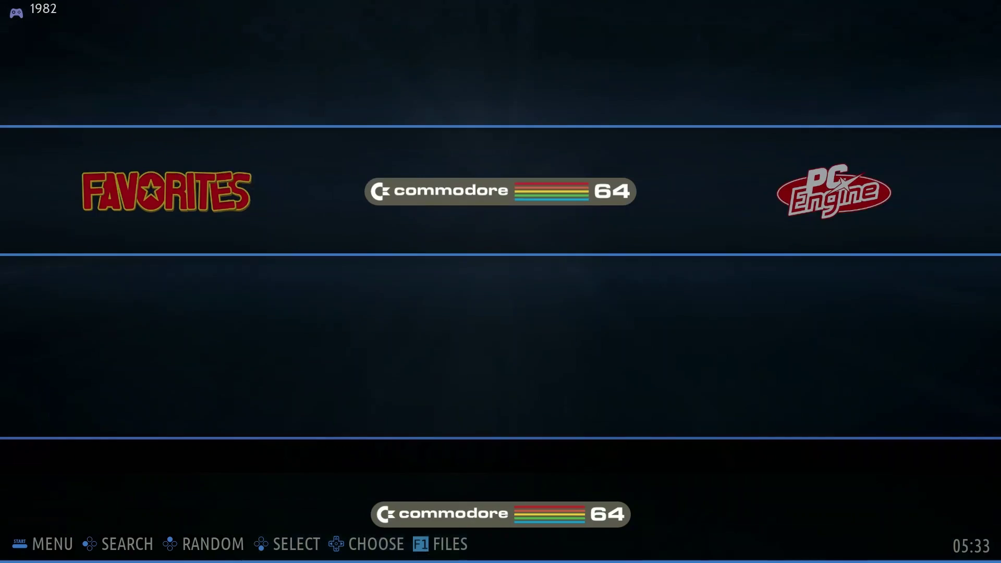
key("Right")
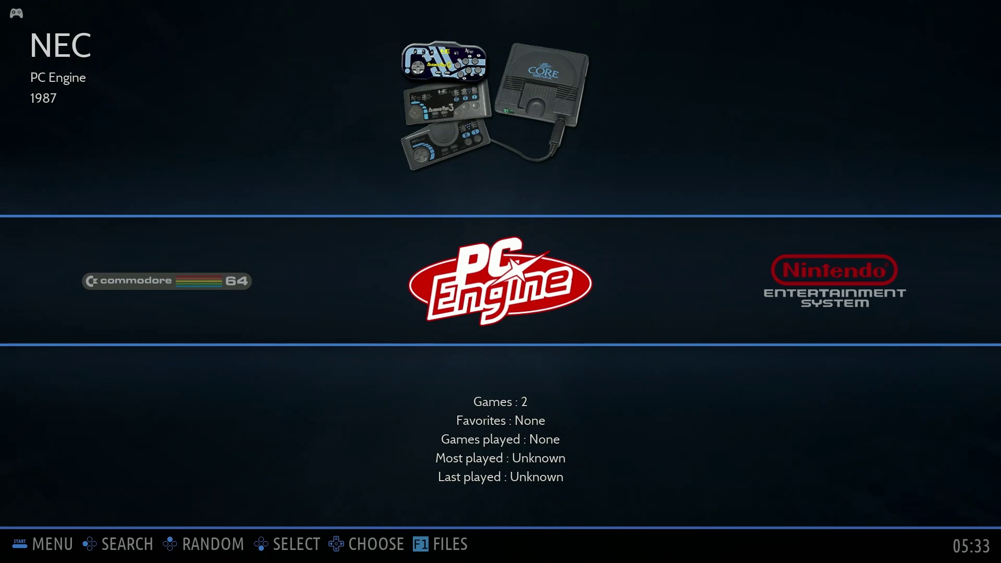
key("Right")
key("Right")
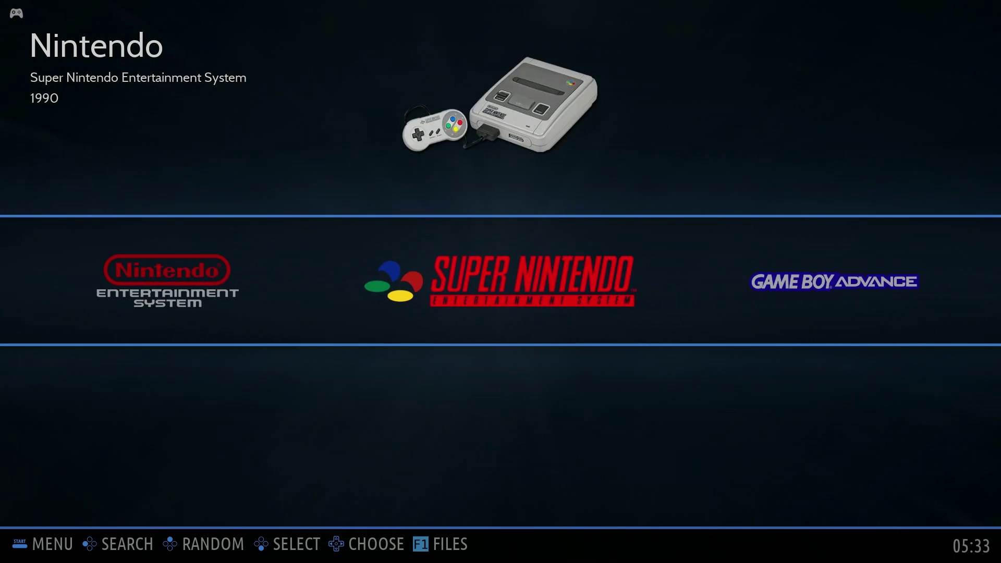
key("Right")
key("Right")
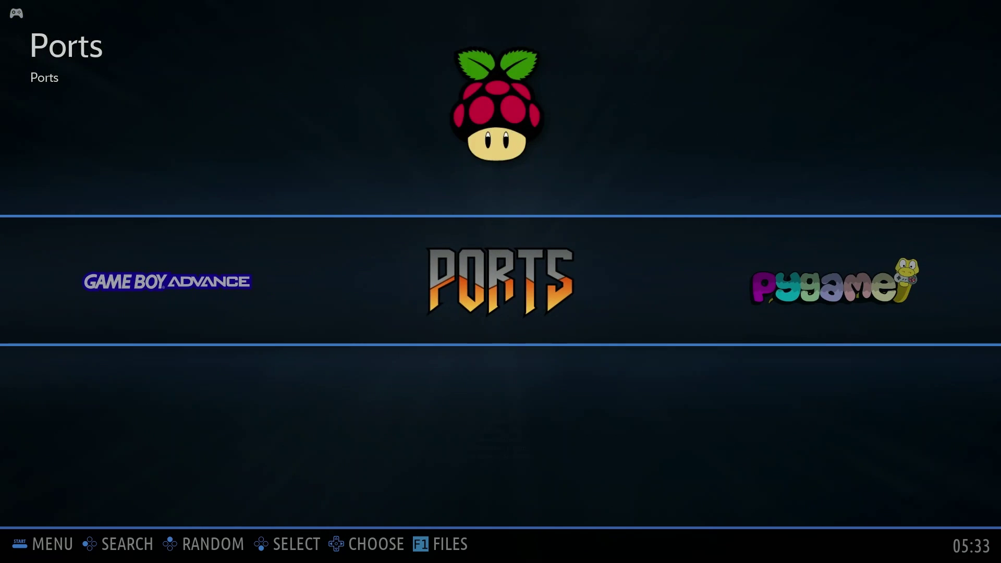
key("Right")
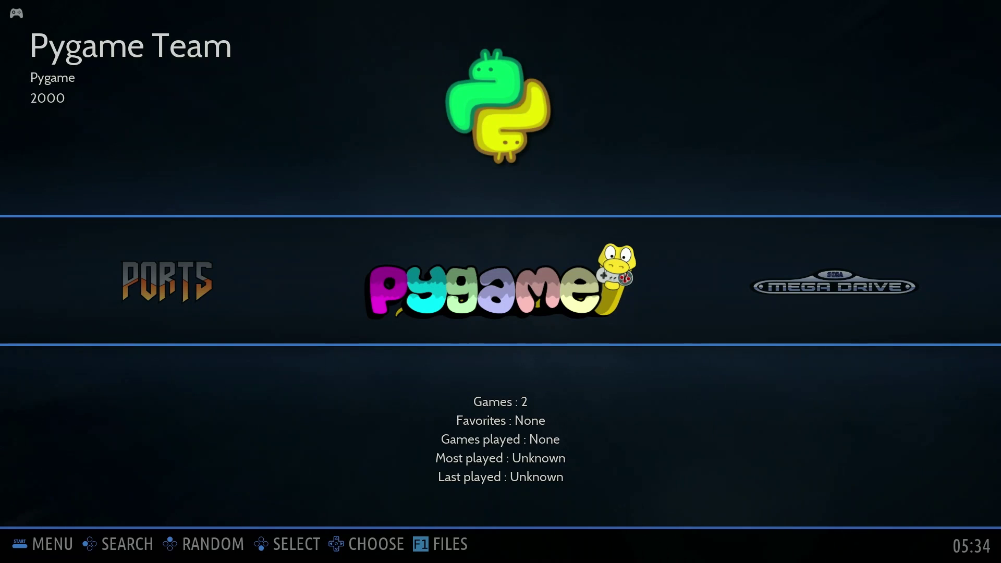
Open the file manager and show the PNY_ELITE_P drive, checking the internal Roms folder on the way
key("F1")
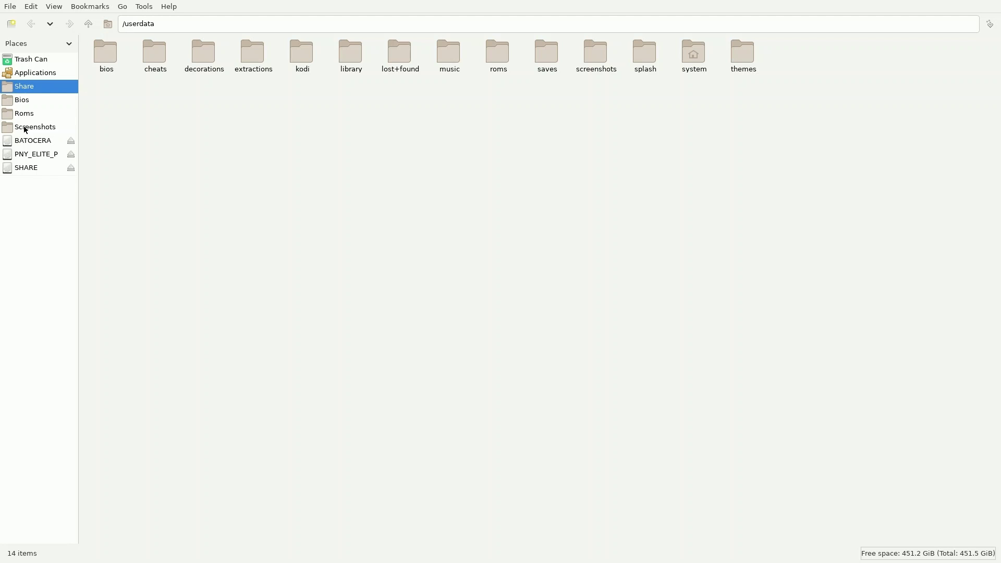
left_click(40, 155)
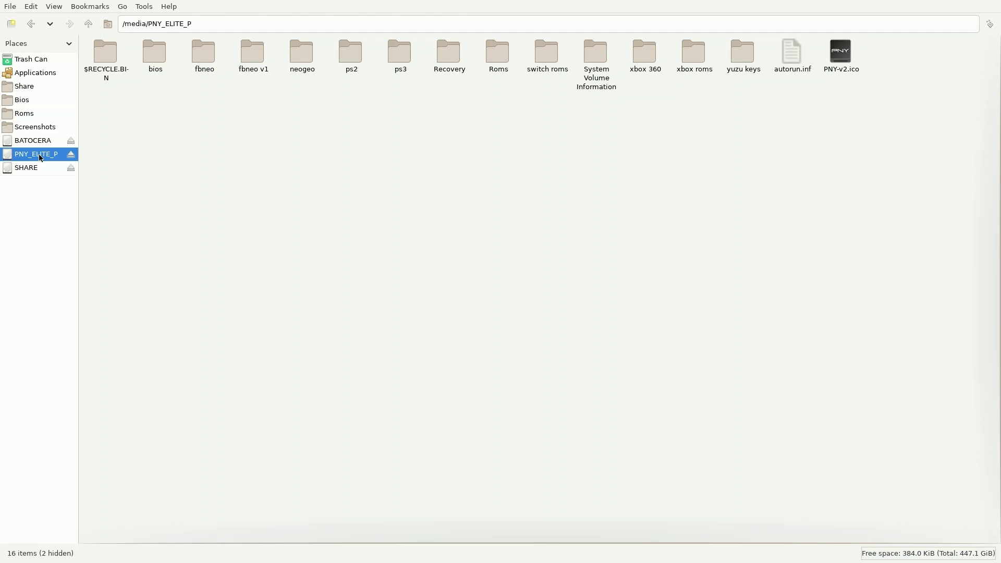
left_click(26, 112)
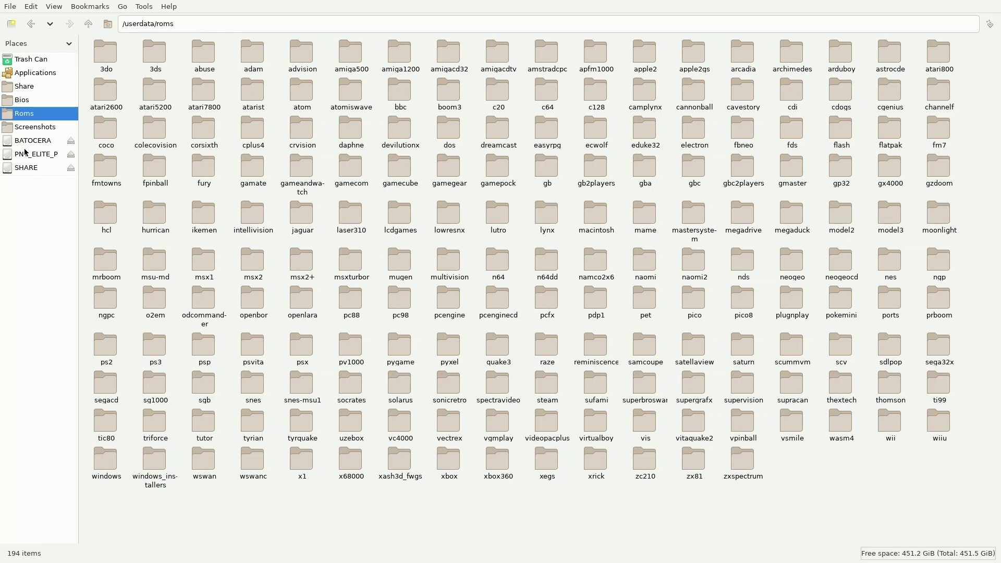
left_click(33, 156)
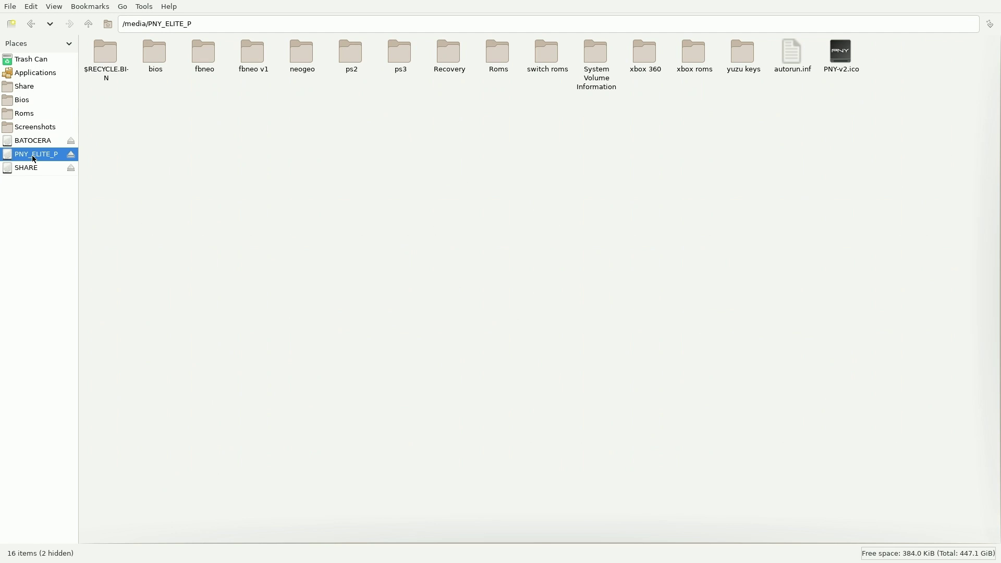
Copy all the files and folders in the bios folder of the PNY_ELITE_P drive, narrowing the places pane
double_click(154, 58)
left_click_drag(82, 54, 63, 64)
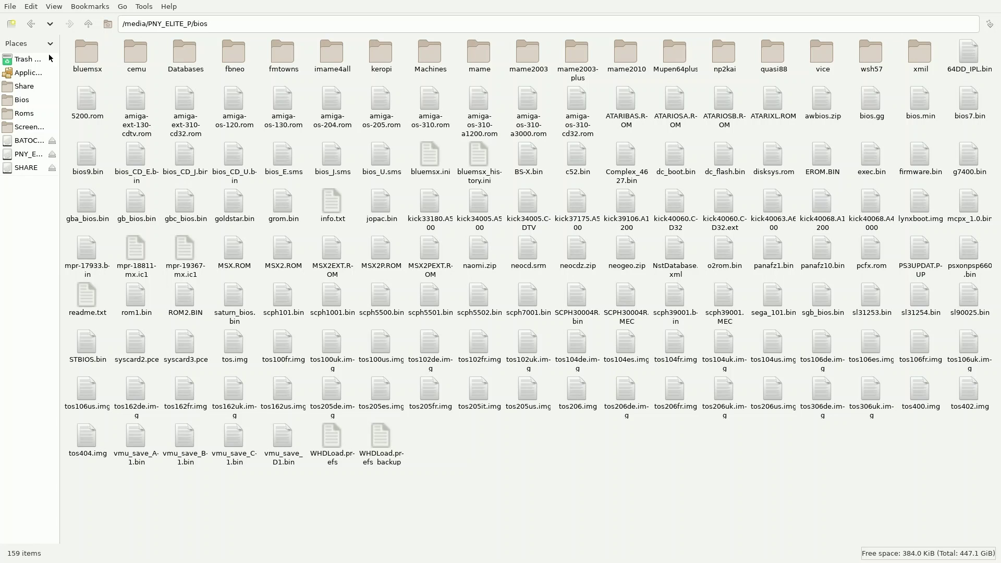
left_click_drag(69, 63, 994, 480)
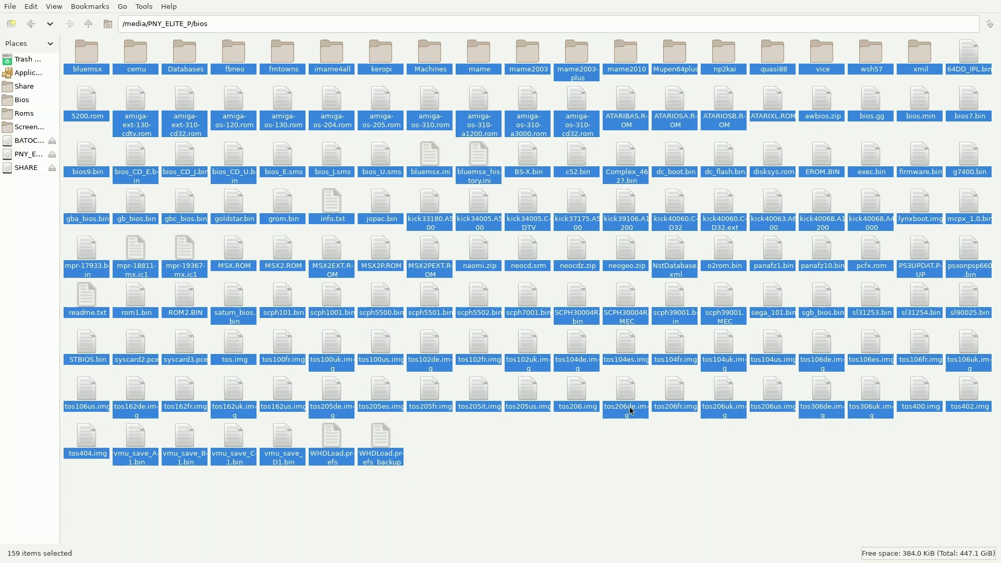
right_click(630, 410)
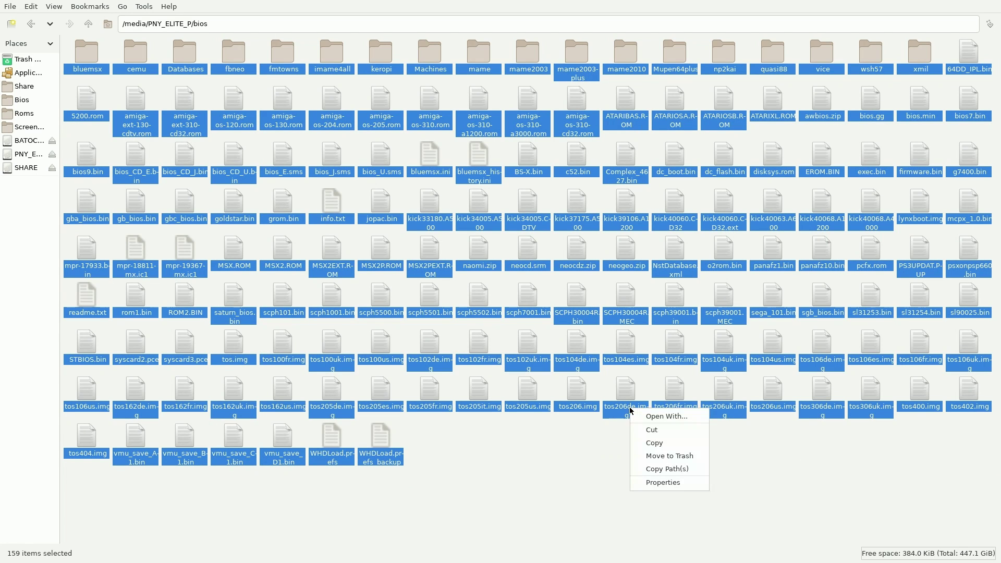
left_click(653, 443)
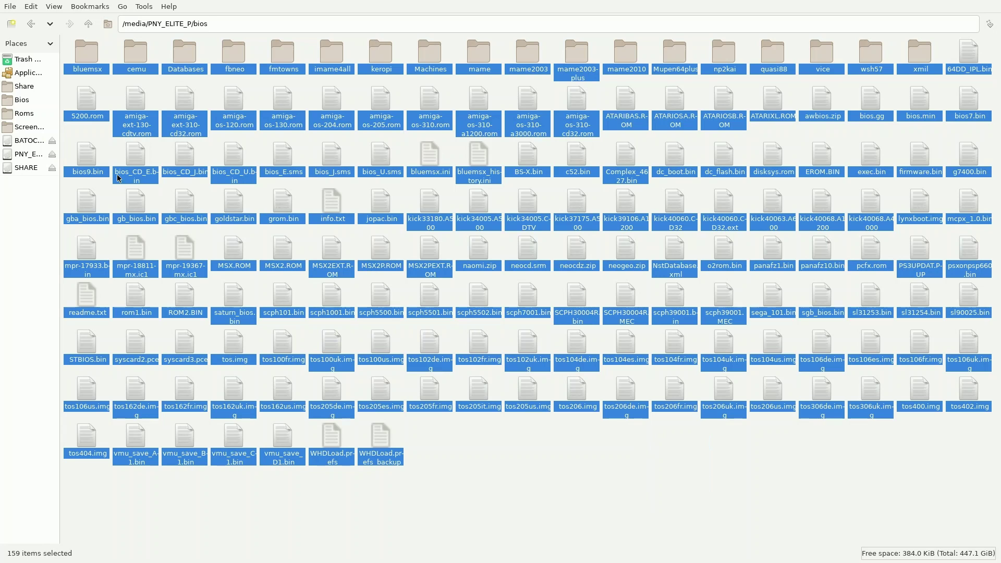
Paste the copied BIOS files into /userdata/bios, overwriting all existing files with the same names
left_click(22, 101)
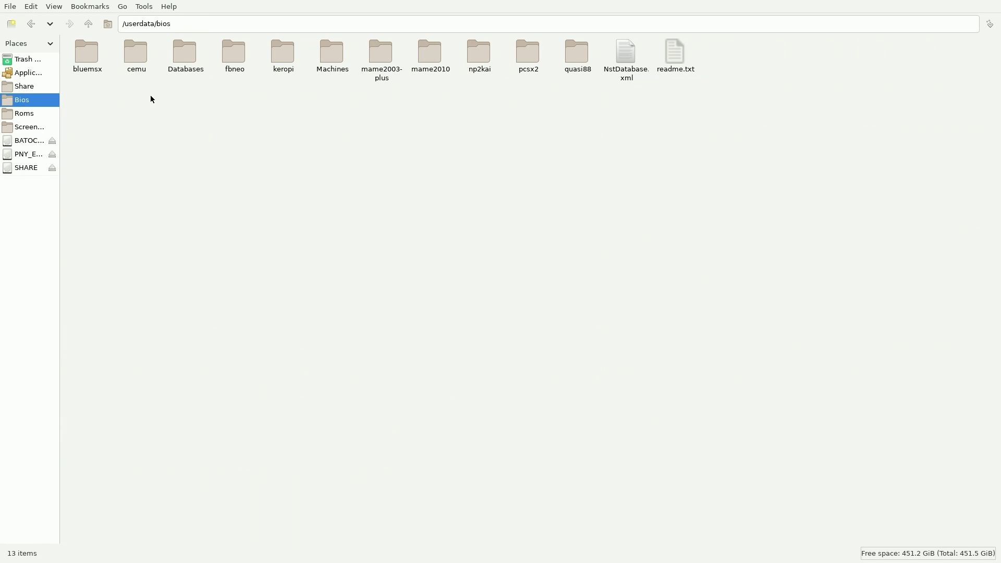
right_click(150, 145)
left_click(163, 164)
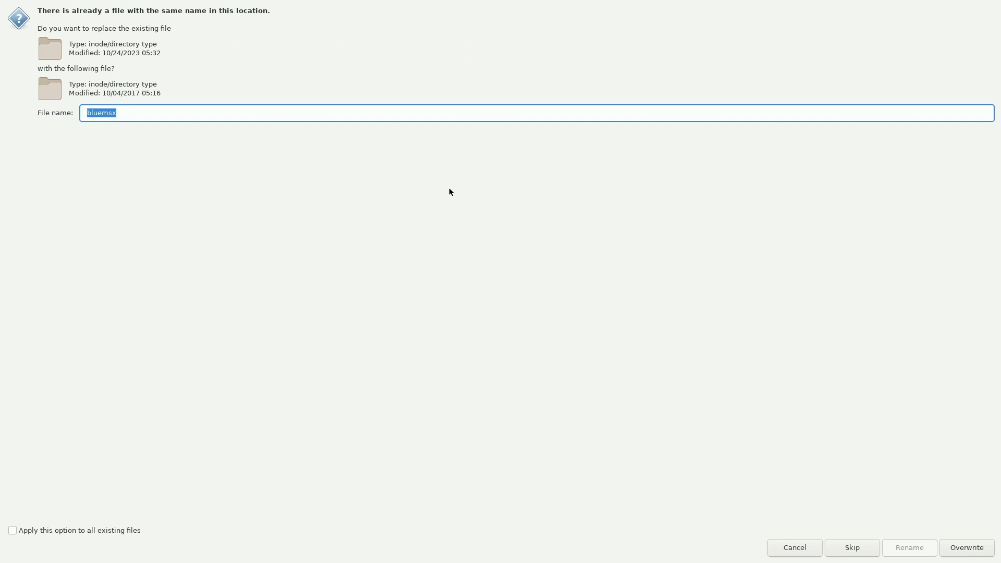
left_click(961, 553)
left_click(9, 527)
left_click(983, 551)
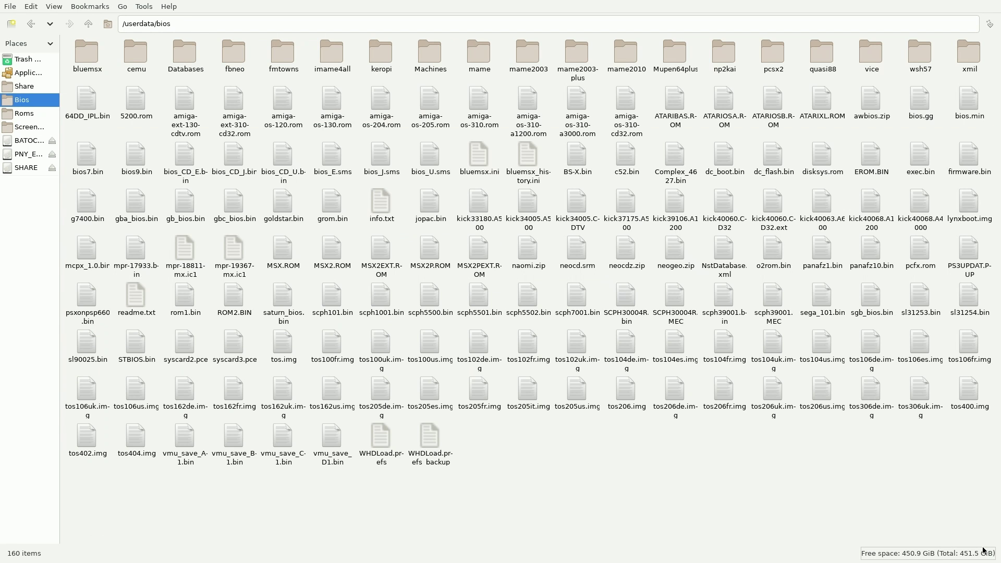
Show the Roms folder of the PNY_ELITE_P drive beside /userdata/roms in dual pane mode
left_click(21, 113)
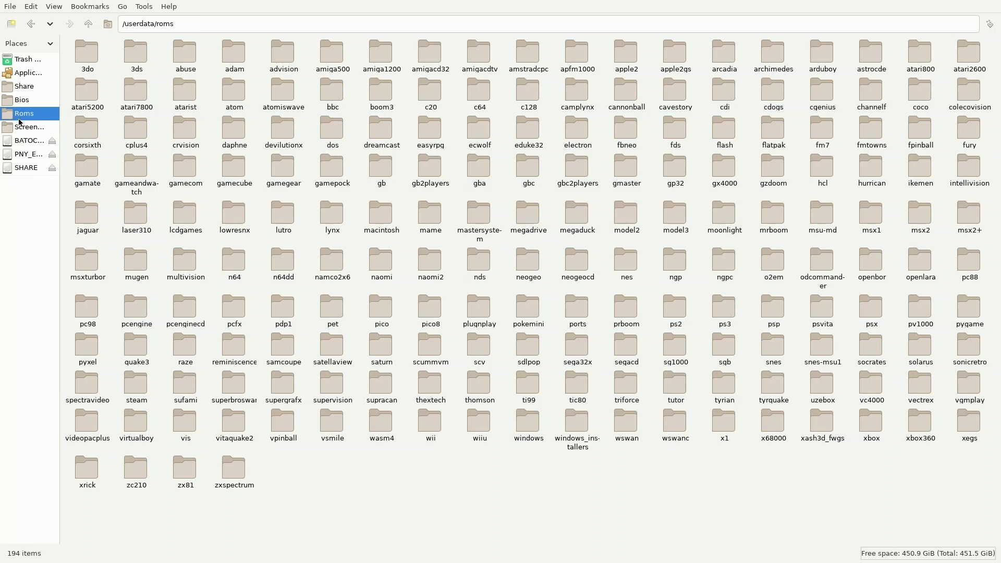
left_click(55, 7)
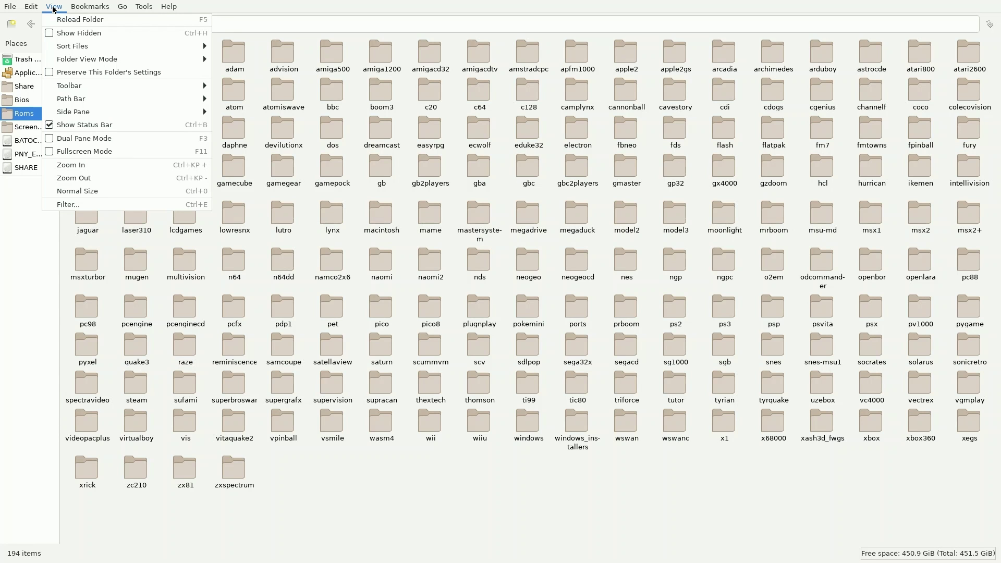
left_click(48, 138)
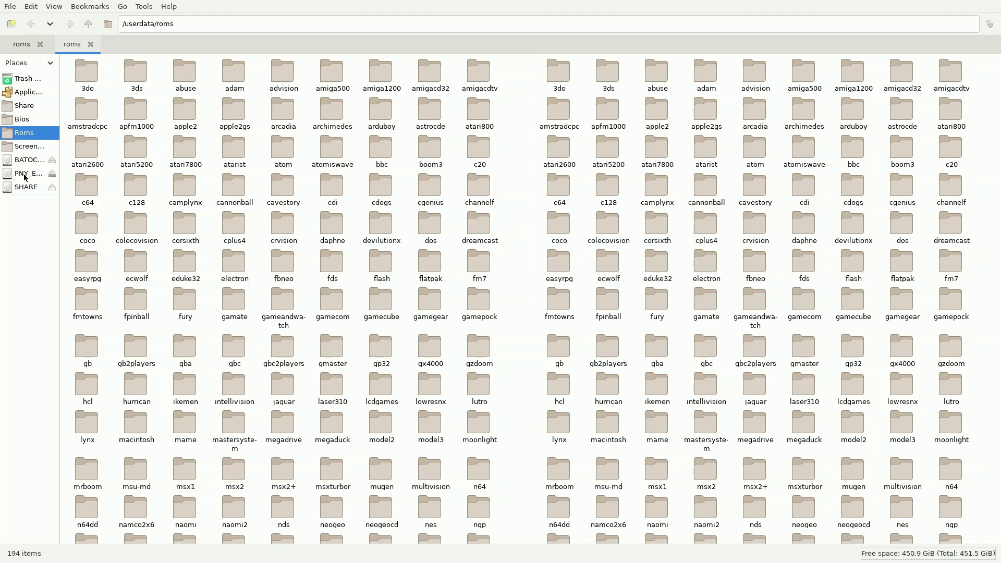
left_click(23, 40)
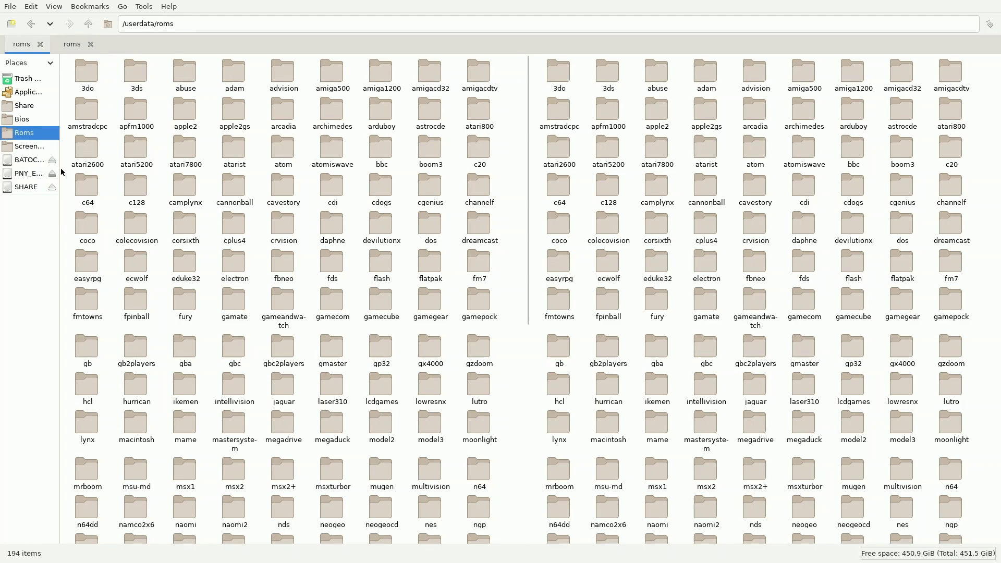
left_click(24, 174)
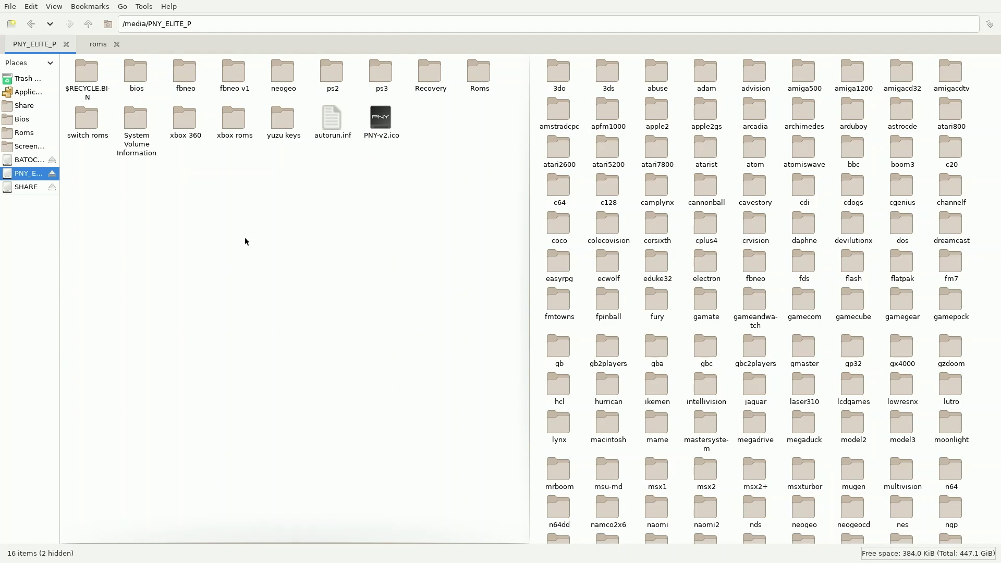
double_click(480, 76)
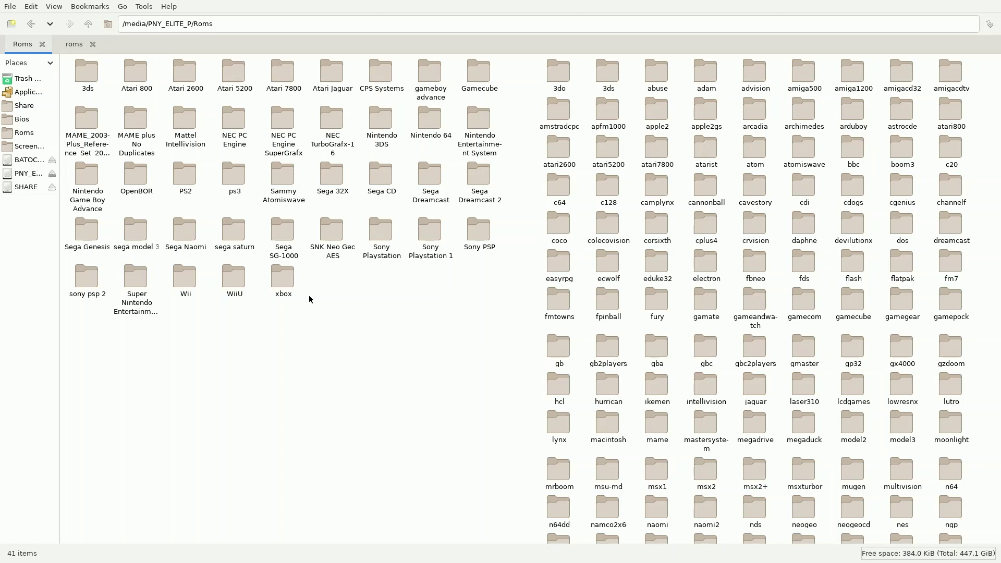
Open the drive's Sega Genesis folder in one pane and /userdata/roms/megadrive in the other
double_click(95, 243)
left_click(952, 327)
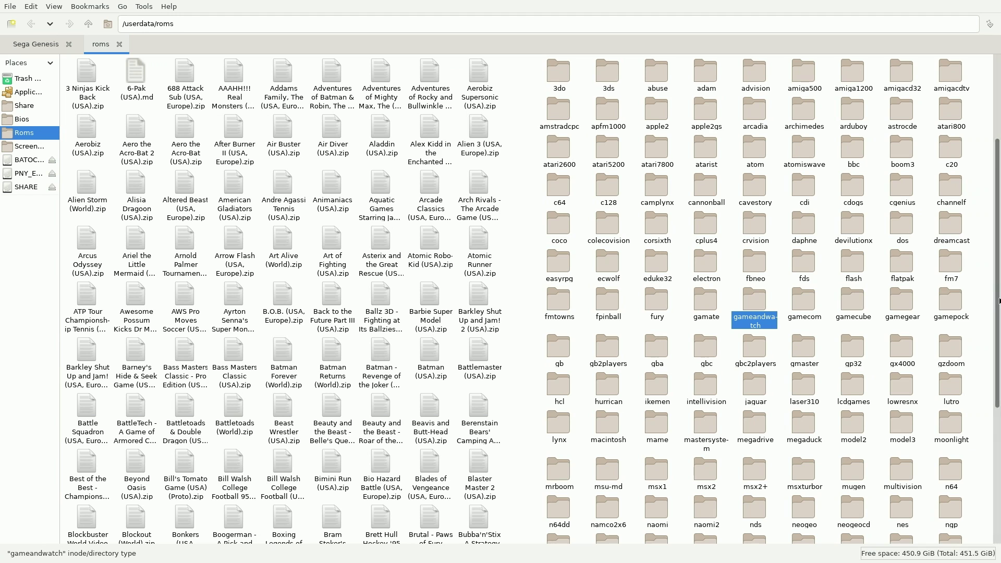
left_click_drag(998, 295, 998, 329)
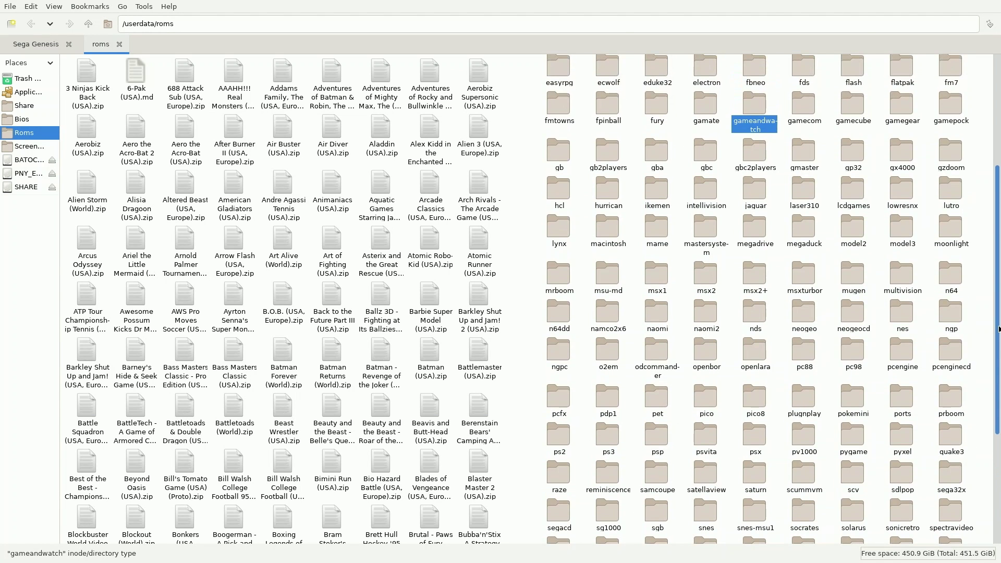
double_click(753, 226)
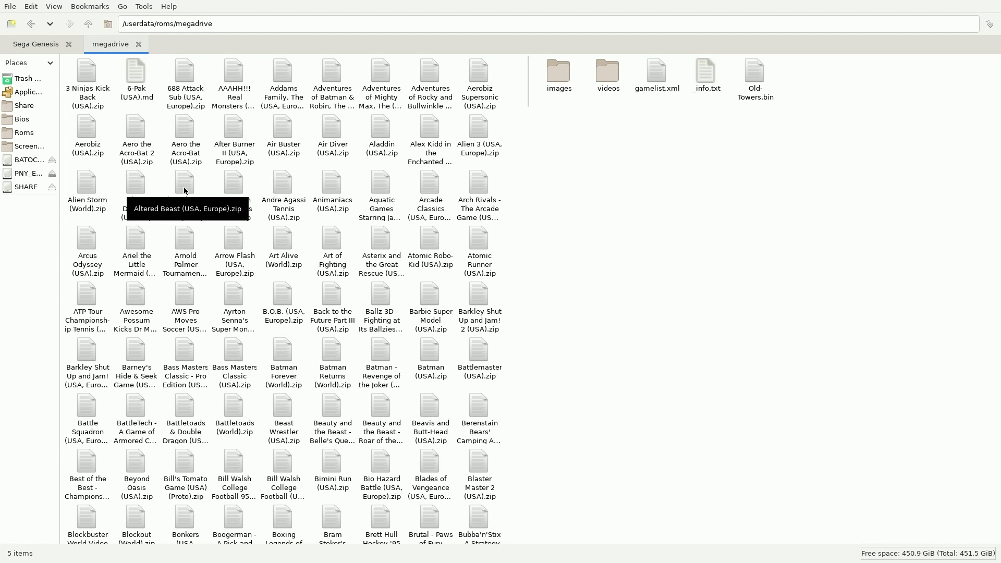
Copy the Altered Beast, Aladdin, Alien 3, Art of Fighting, Batman Returns, and Battletoads & Double Dragon zips from Sega Genesis into megadrive
key("ctrl+Page_Up")
left_click_drag(185, 190, 763, 219)
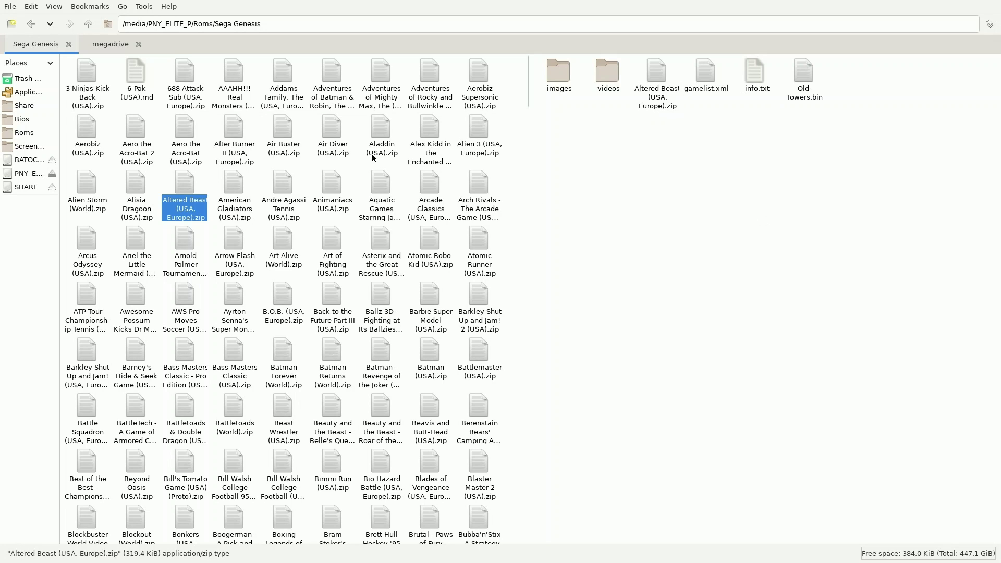
left_click_drag(380, 135, 726, 223)
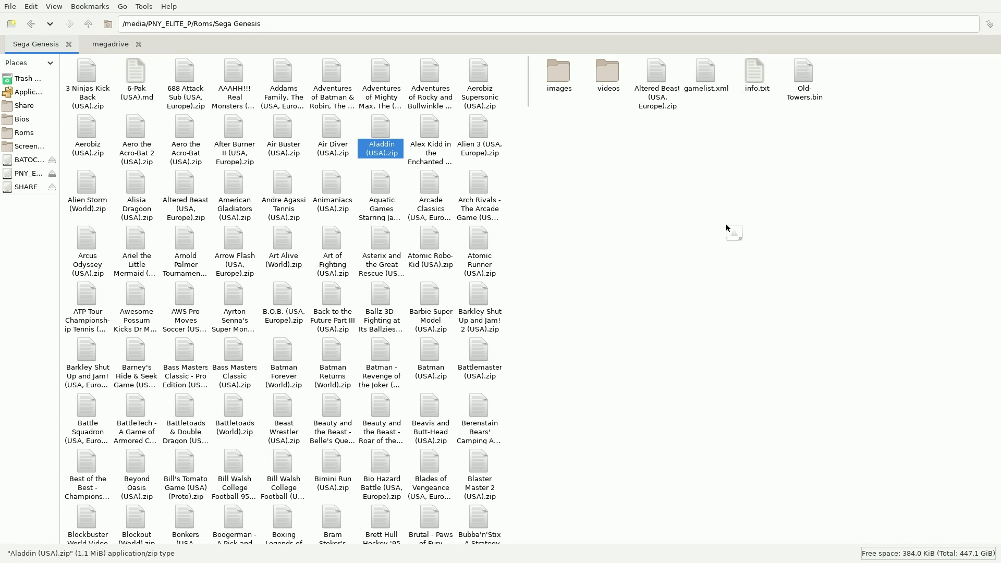
left_click_drag(472, 141, 808, 304)
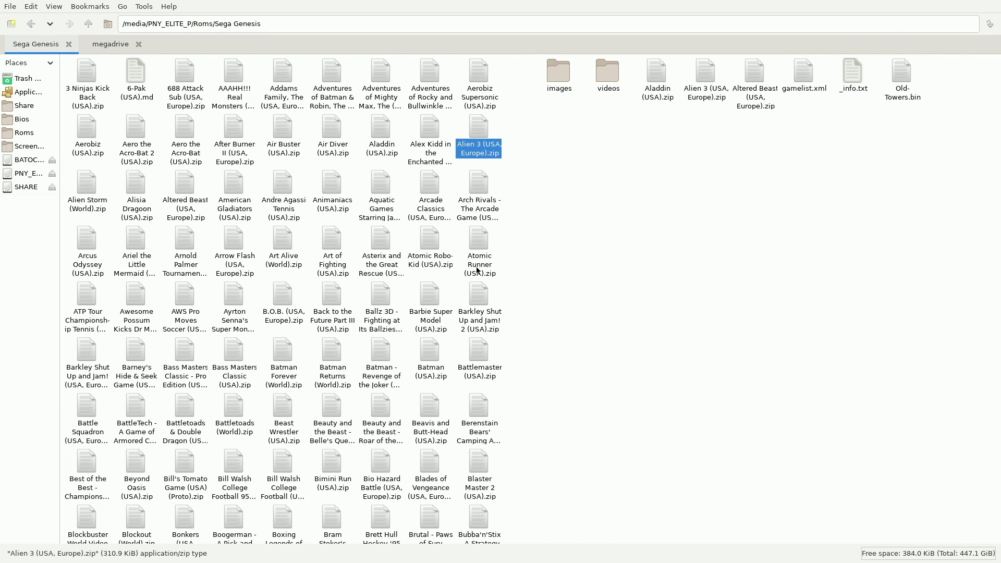
left_click_drag(324, 245, 836, 281)
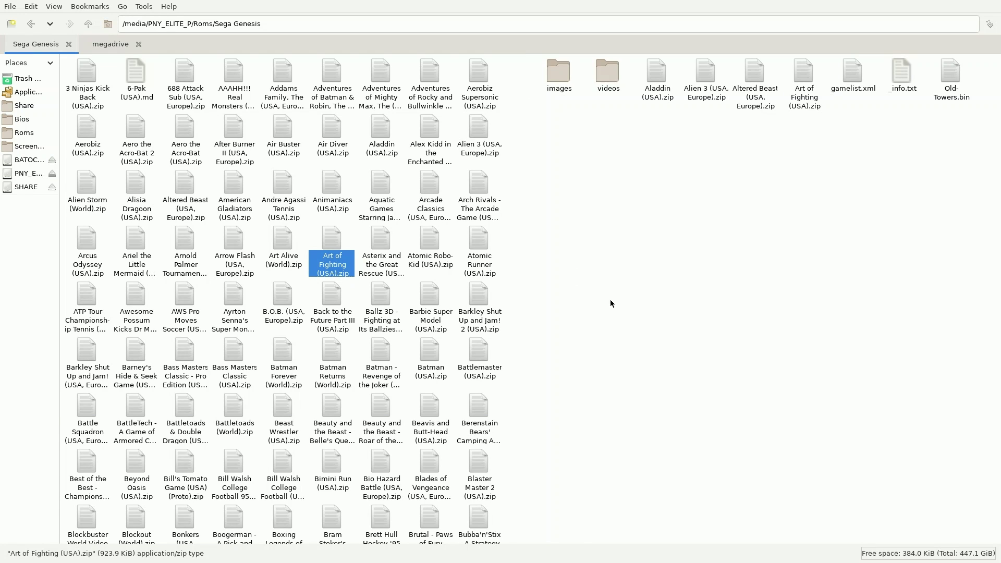
left_click_drag(331, 359, 764, 329)
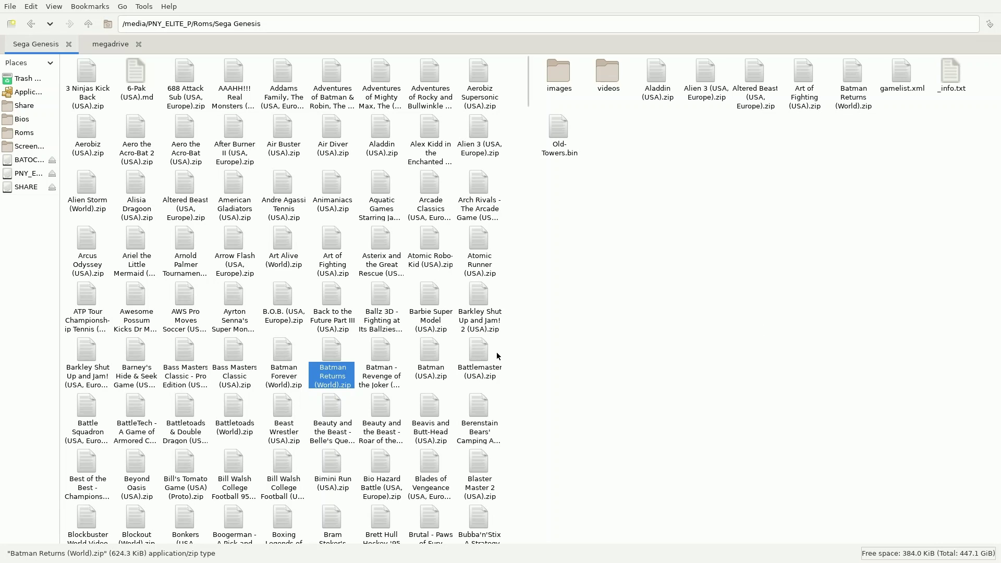
left_click(187, 412)
left_click_drag(188, 412, 721, 362)
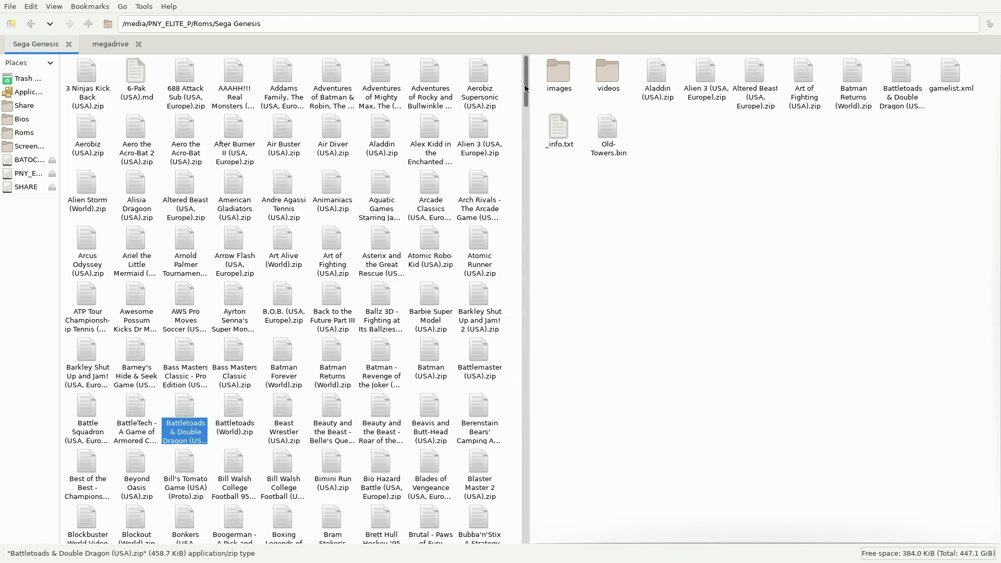
Copy the NHL 95, NHL '94 and Streets of Rage 3 zips from Sega Genesis into the megadrive folder
left_click_drag(526, 88, 523, 351)
left_click_drag(234, 190, 805, 280)
left_click_drag(528, 346, 530, 453)
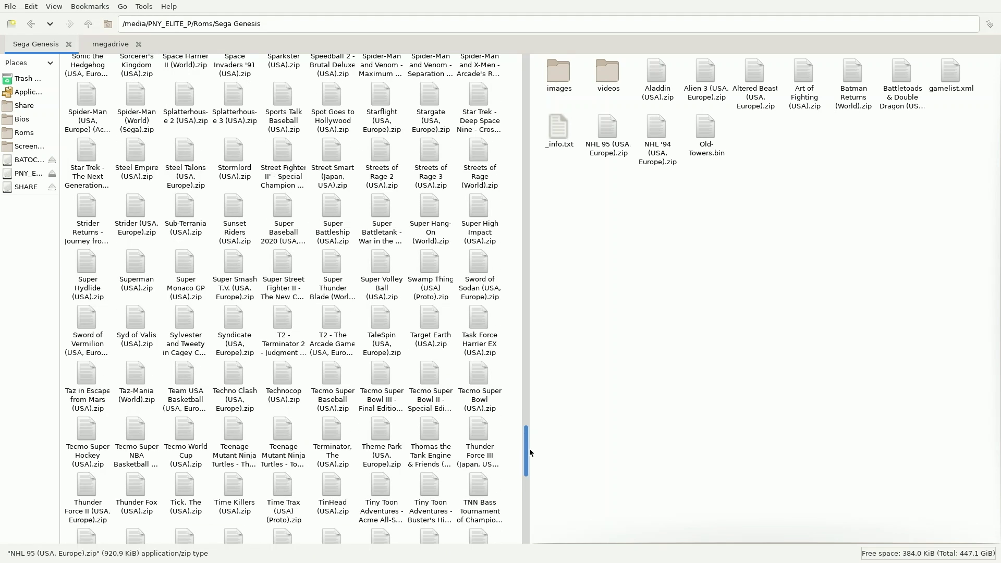
left_click_drag(430, 156, 783, 248)
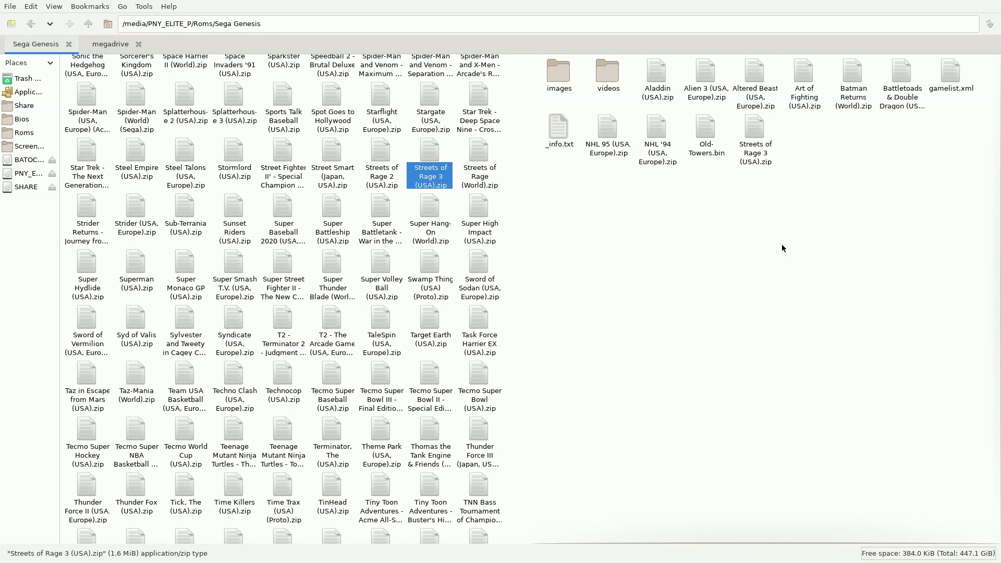
left_click_drag(529, 451, 527, 245)
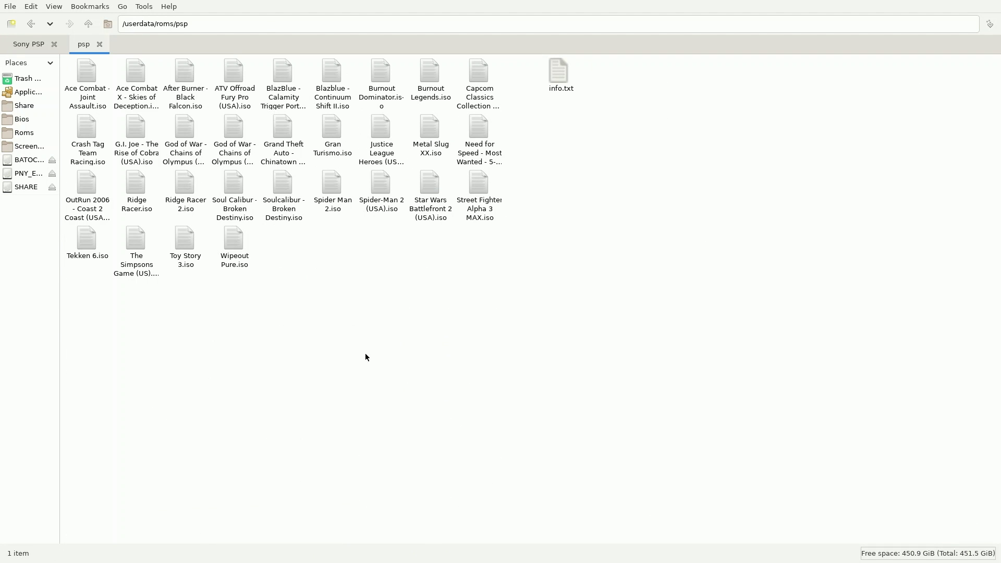
Copy Tekken 6.iso from the drive's Sony PSP folder into /userdata/roms/psp and close the file manager
key("ctrl+Page_Up")
left_click(88, 245)
left_click_drag(781, 211, 781, 210)
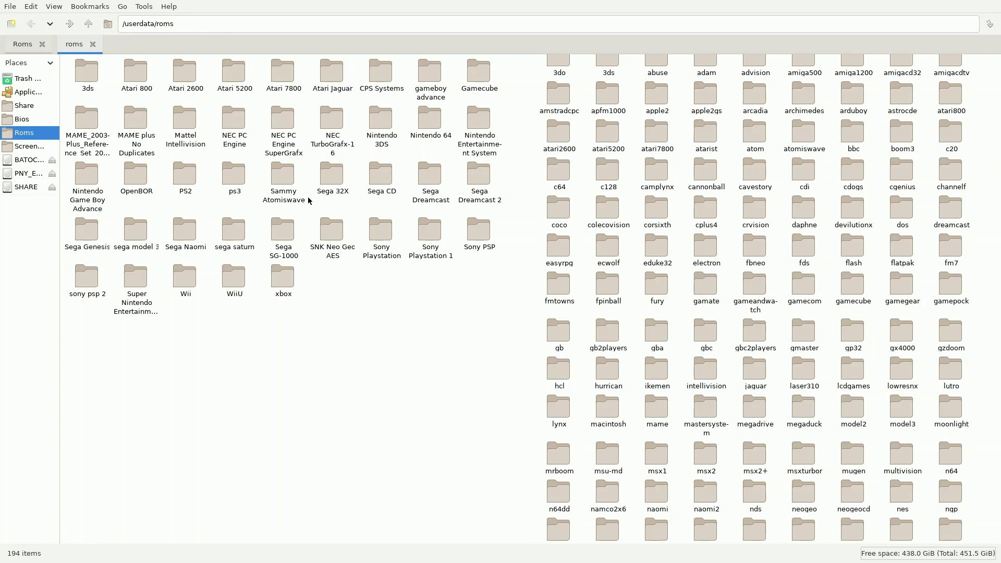
left_click(12, 9)
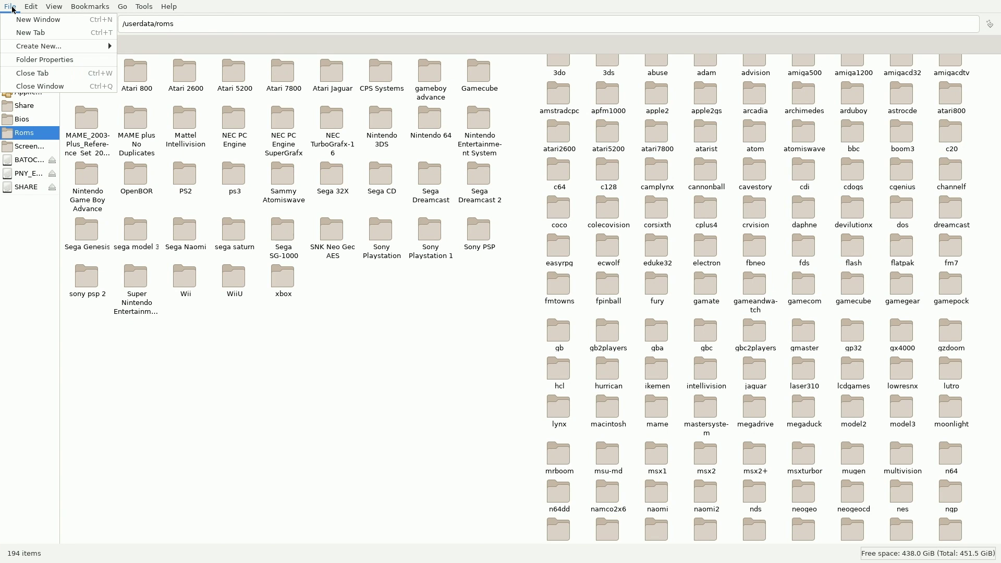
left_click(30, 87)
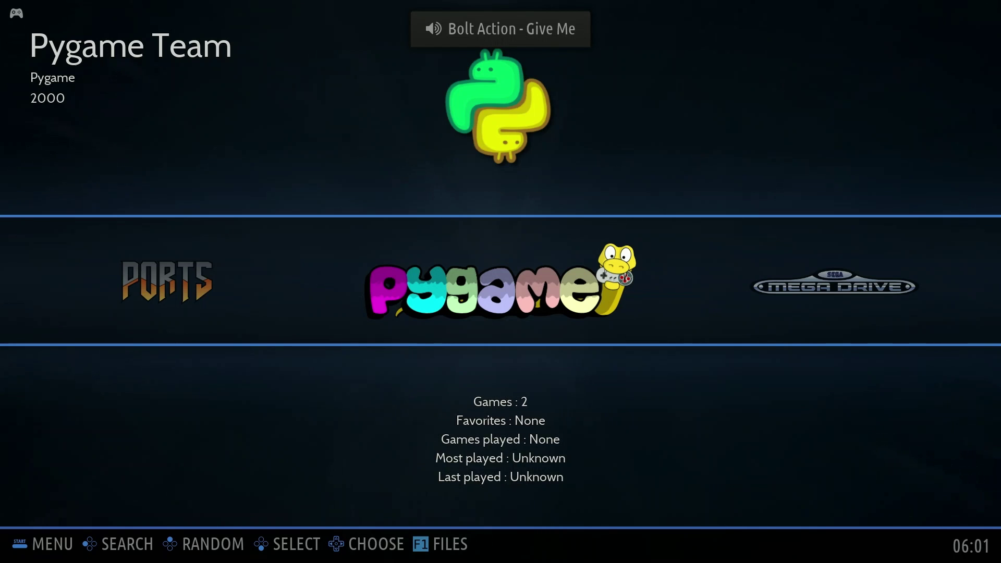
Browse the system carousel back from Pygame to the Favorites collection
key("Left")
key("Left")
key("Left")
key("Left")
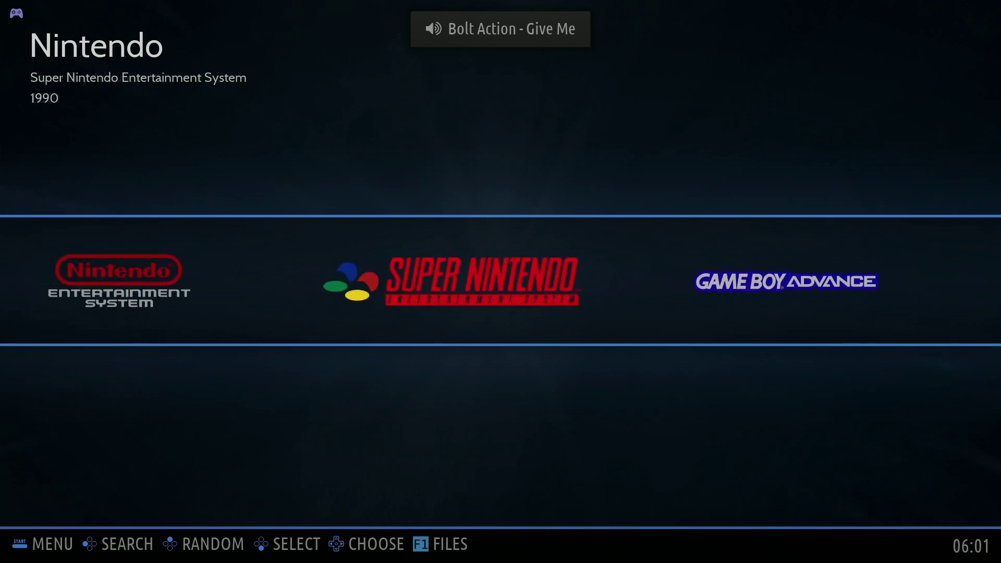
key("Left")
key("Left")
key("Left")
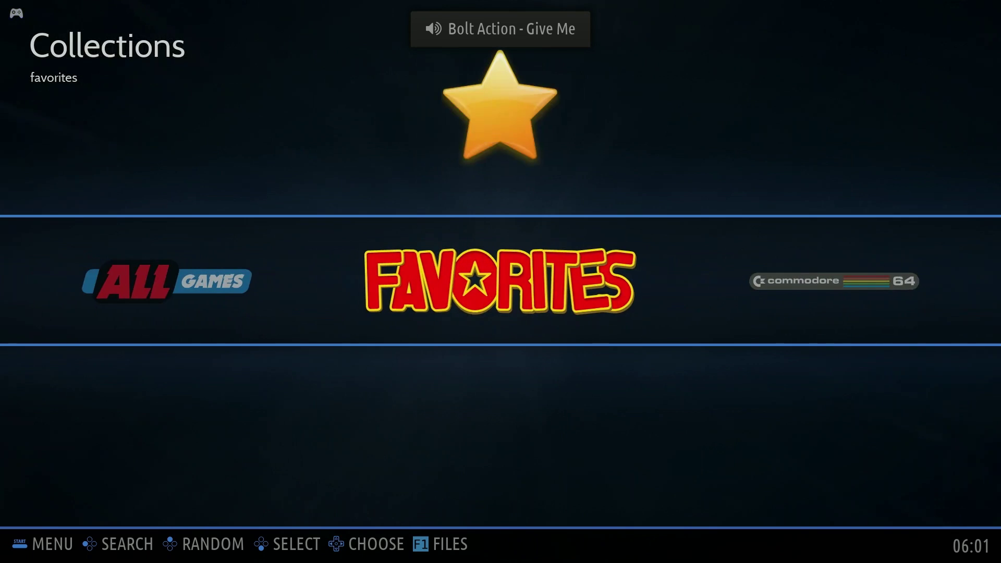
Update the gamelists from the Game Settings so the newly copied ROMs are loaded
key("Return")
key("Down")
key("Return")
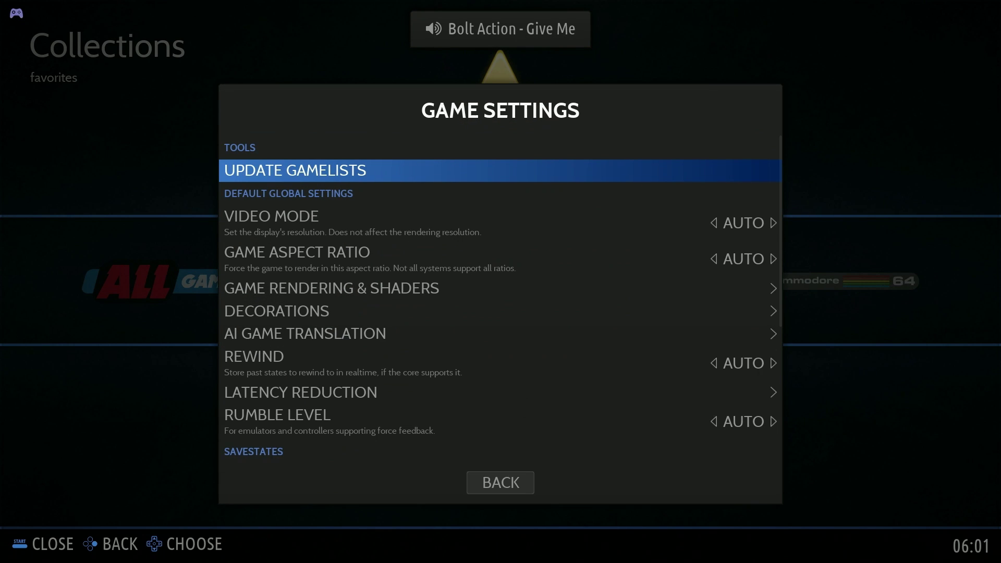
key("Return")
key("Return")
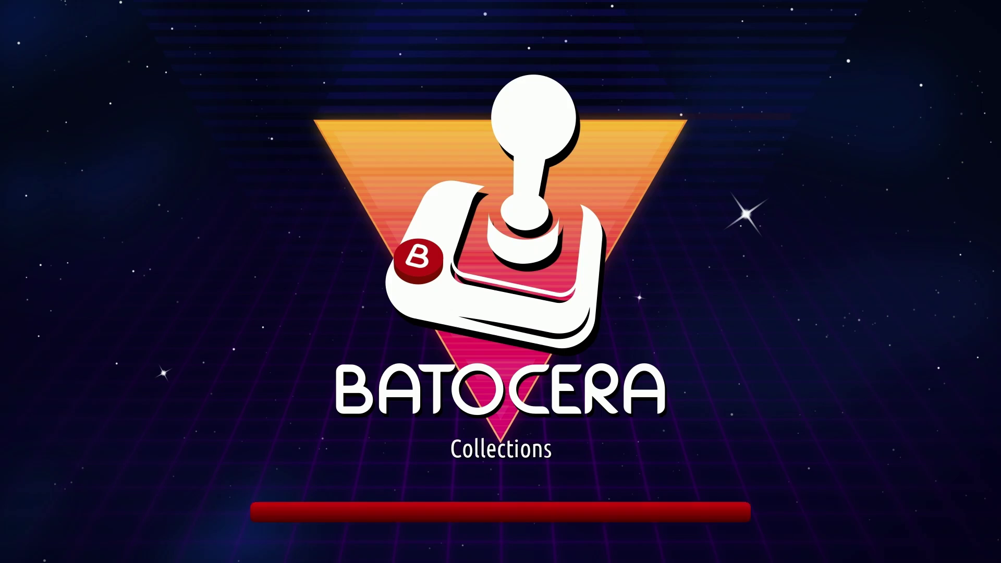
Browse the system carousel past MAME and Super Nintendo to GameCube and look through its game list
key("Right")
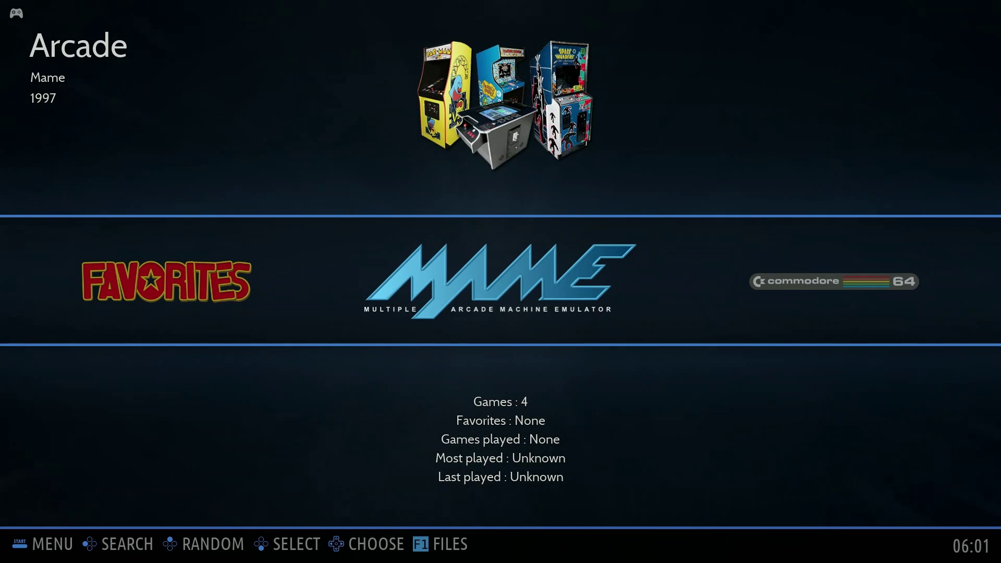
key("Right")
key("Right")
key("Right")
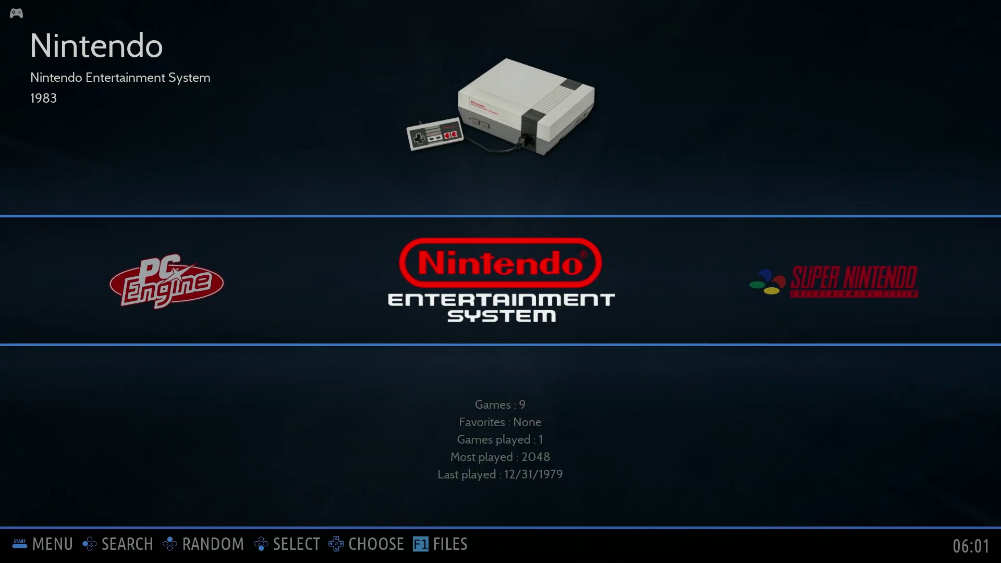
key("Right")
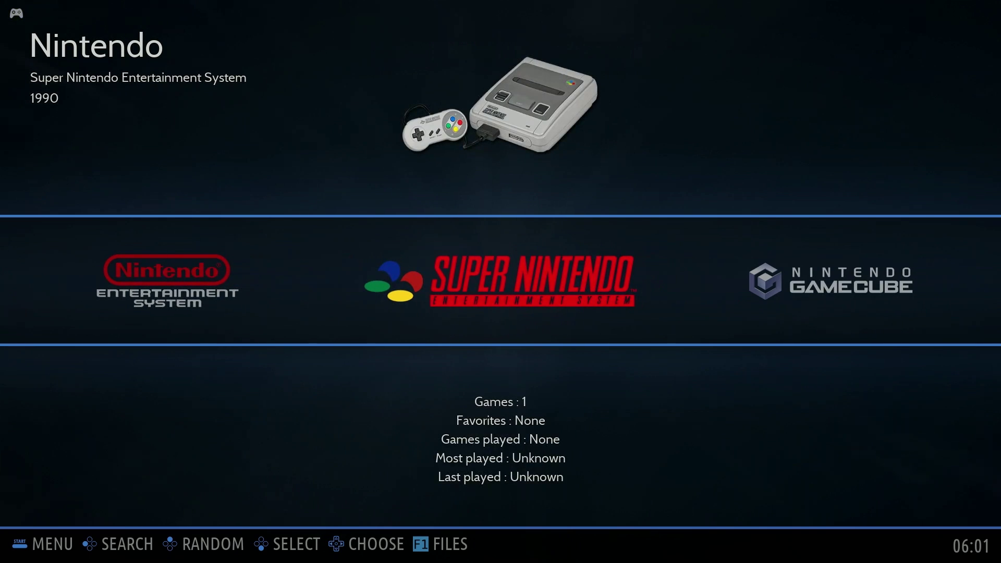
key("Right")
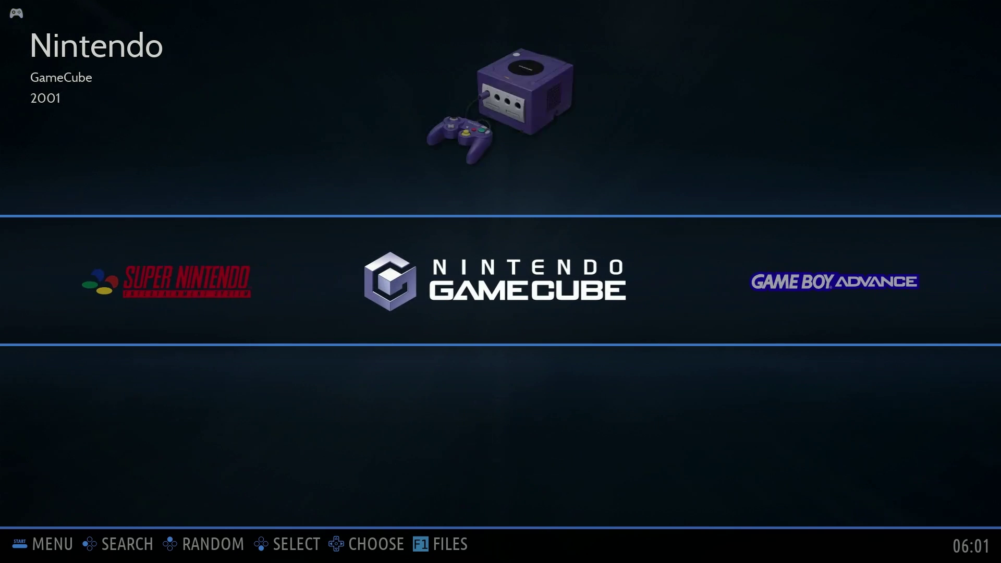
key("Return")
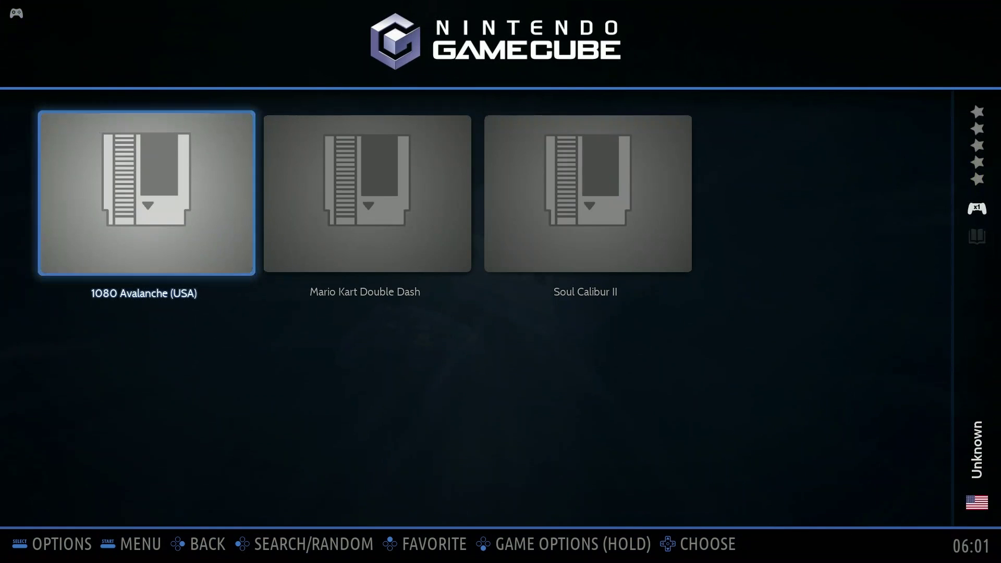
key("Right")
key("Right")
key("Left")
key("Left")
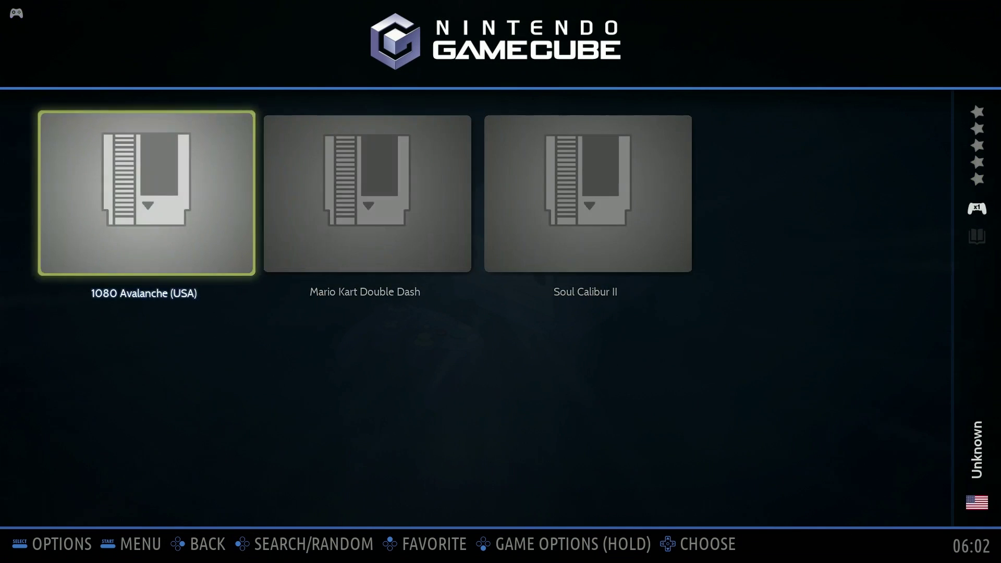
key("BackSpace")
Move on to the Wii system and look through its game list
key("Right")
key("Right")
key("Right")
key("Left")
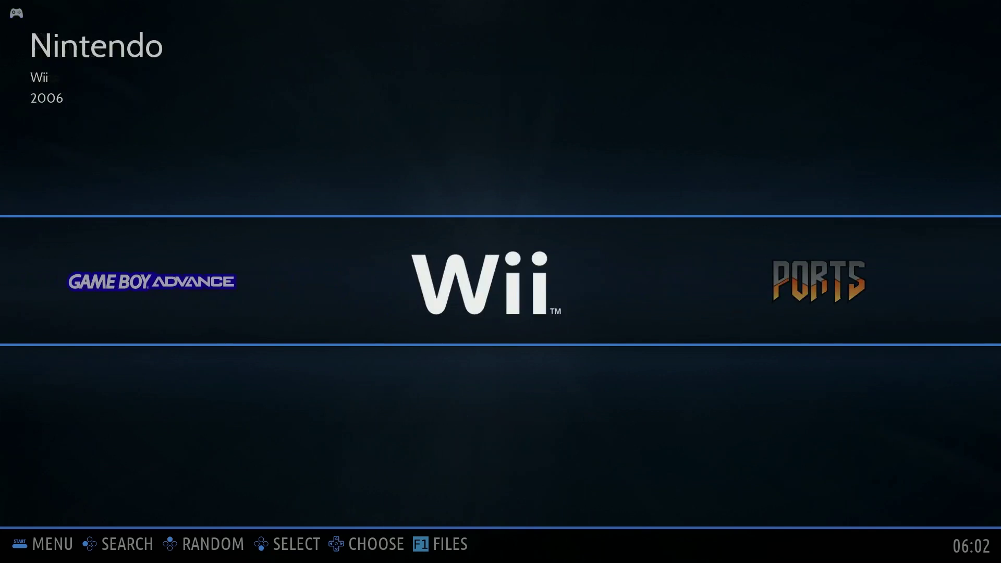
key("Return")
key("Right")
key("Left")
key("BackSpace")
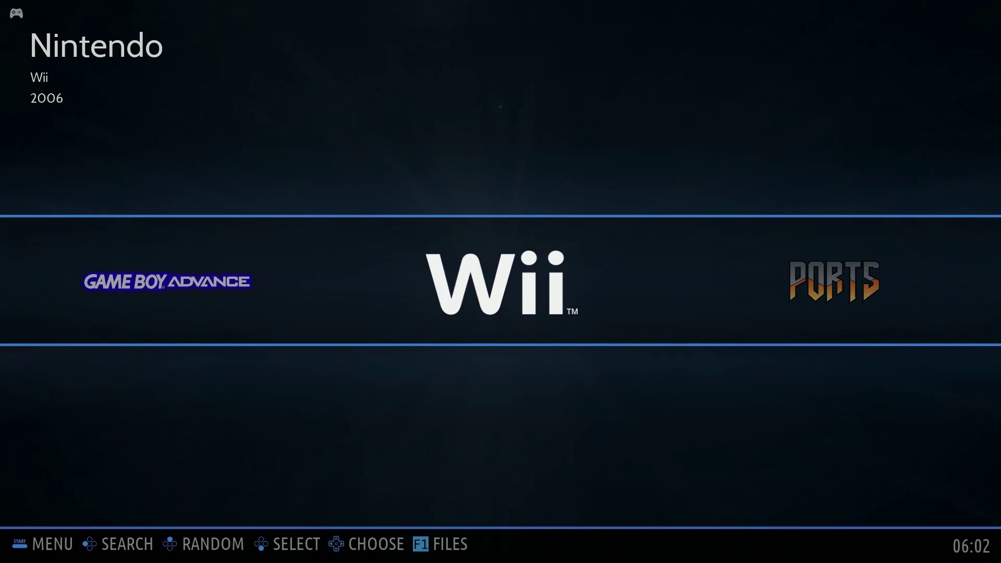
Move on to the Atomiswave system and look through its game list to the last game
key("Right")
key("Right")
key("Right")
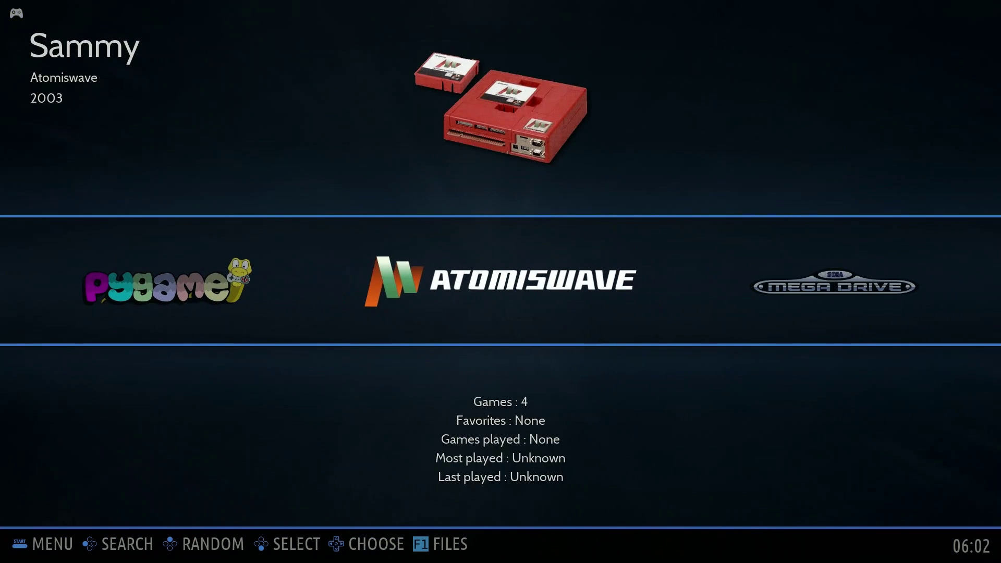
key("Return")
key("Right")
key("Right")
key("Right")
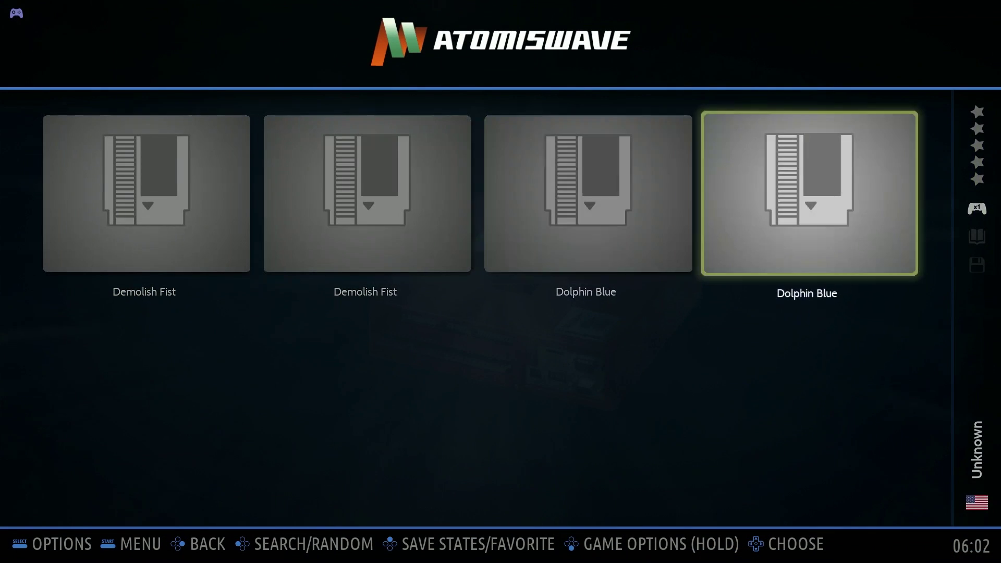
Leave the Atomiswave game list and check the IP address, internet status and Wi-Fi option in the network settings
key("BackSpace")
key("Right")
key("Escape")
key("Up")
key("Up")
key("Up")
key("Up")
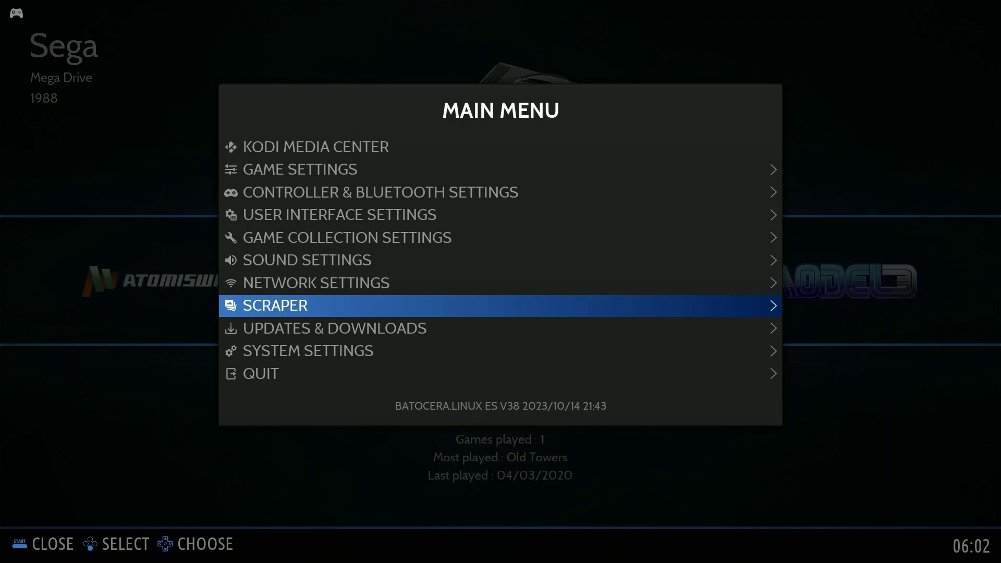
key("Up")
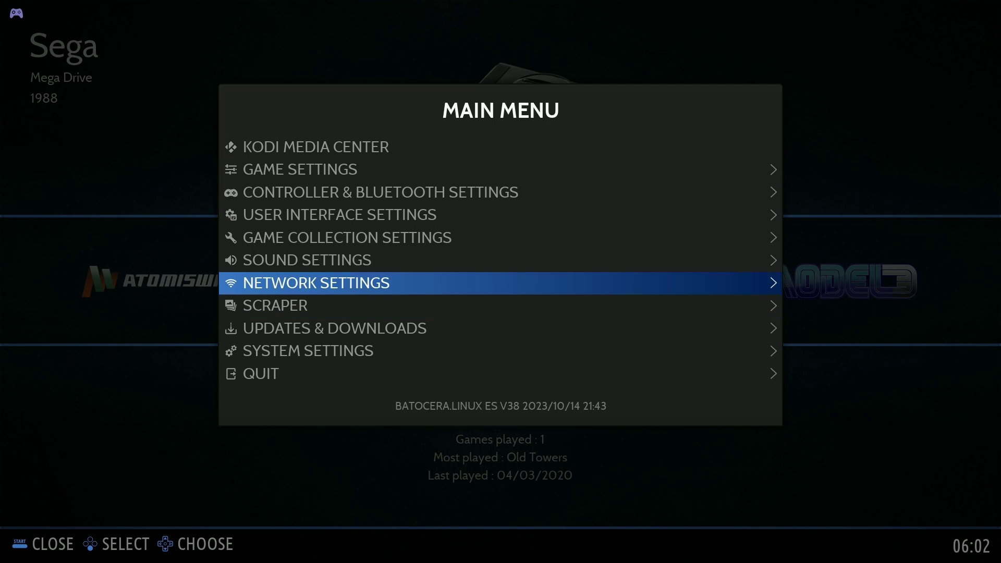
key("Return")
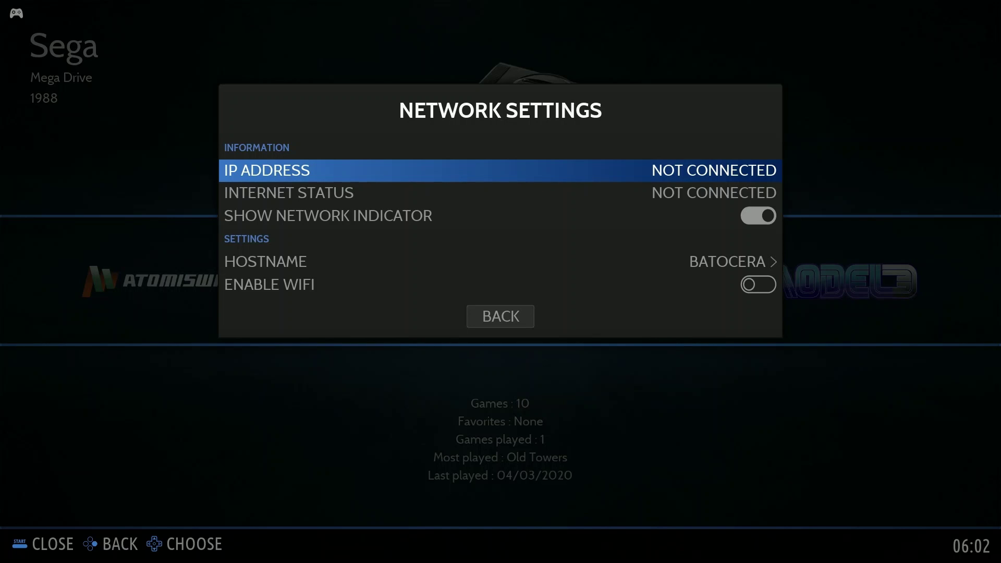
key("Escape")
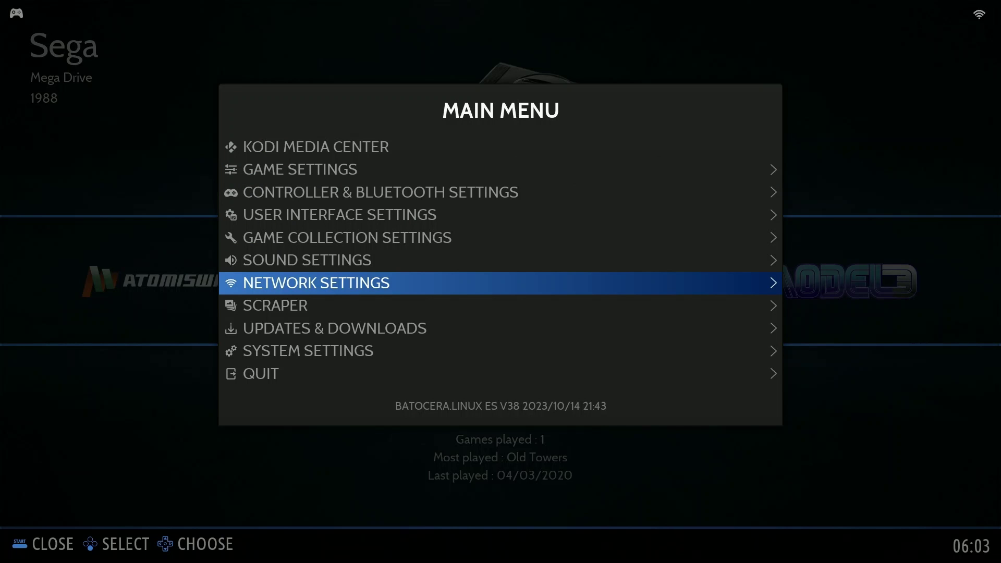
Open the scraper's source setting and look through the available scraping databases from ScreenScraper to HFSDB
key("Down")
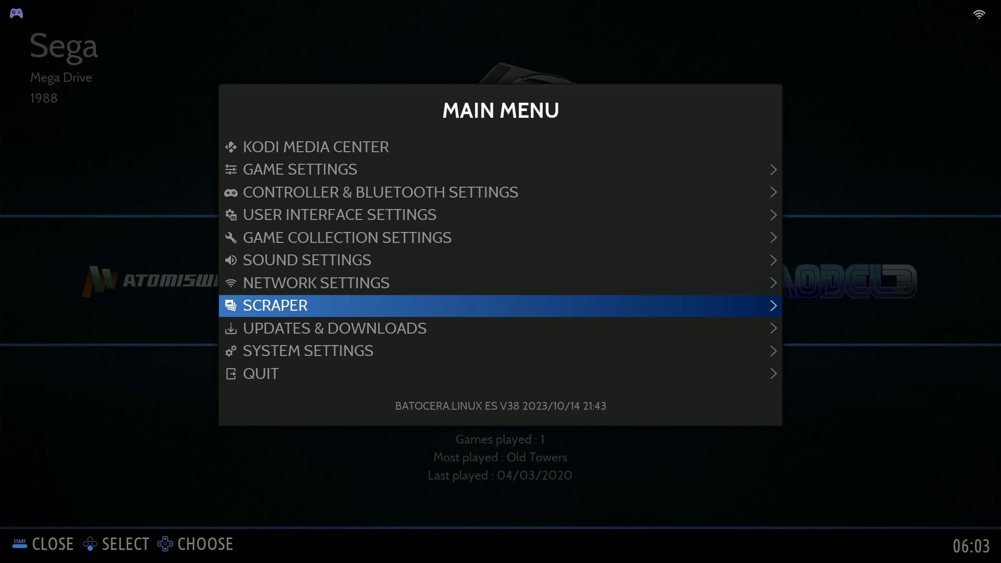
key("Return")
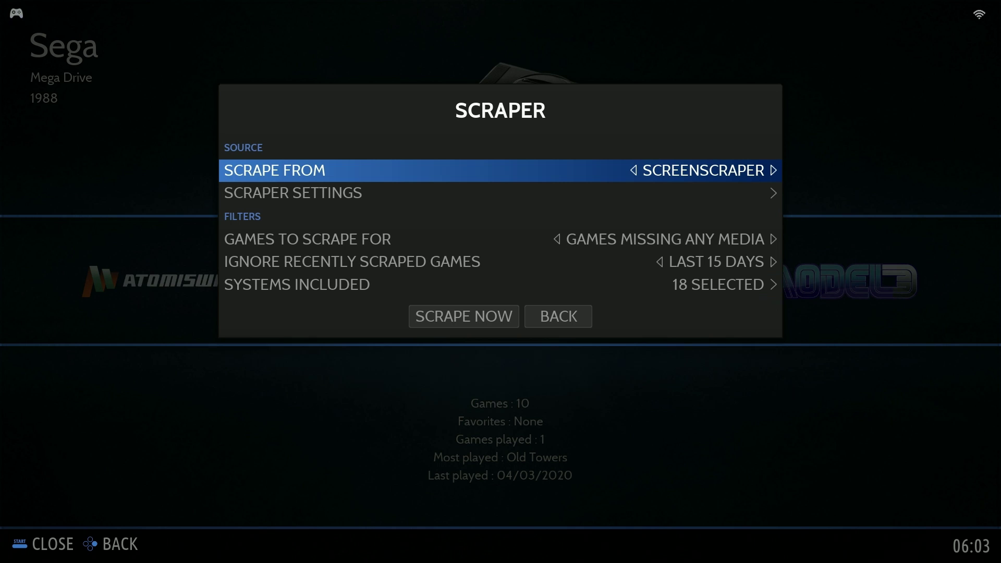
key("Return")
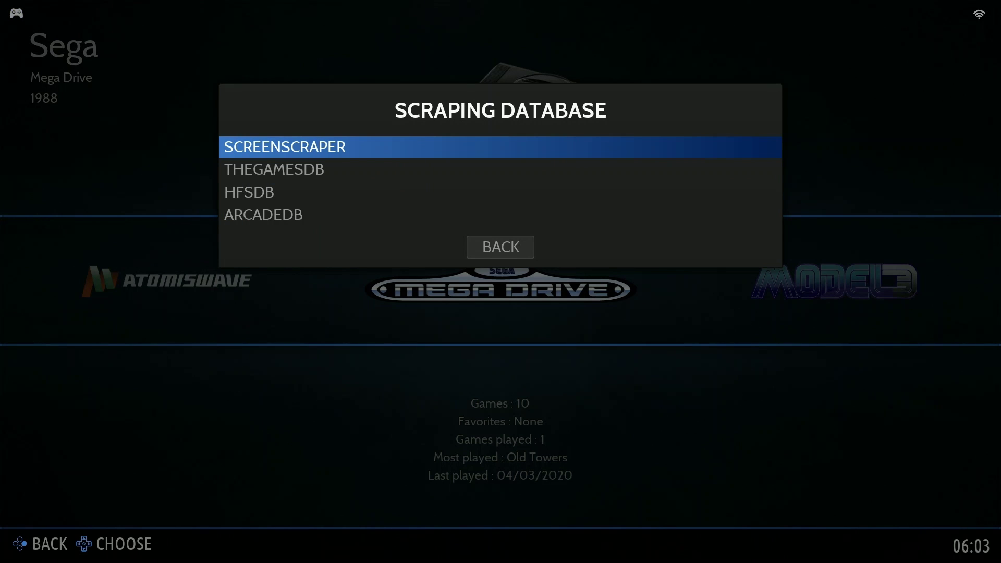
key("Down")
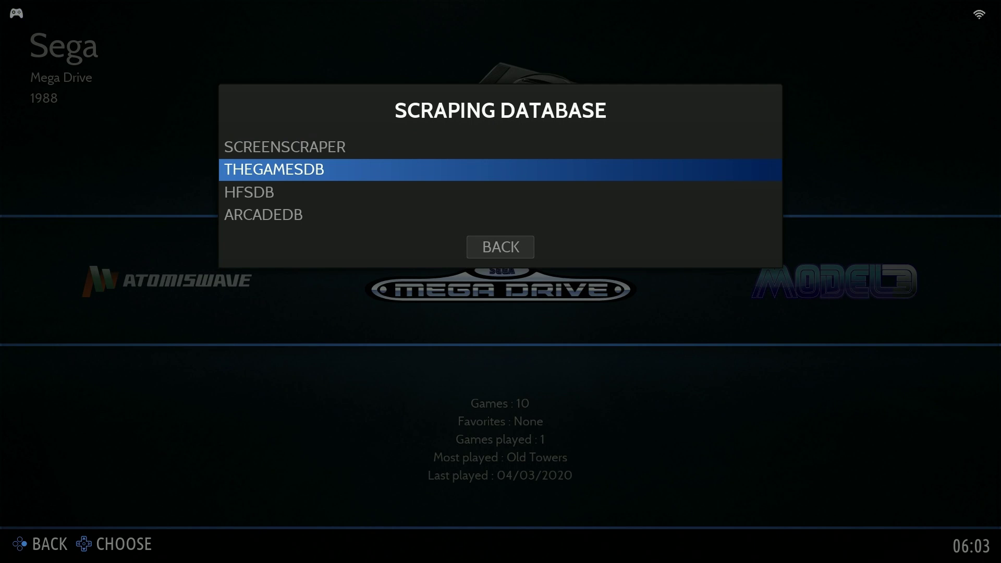
key("Down")
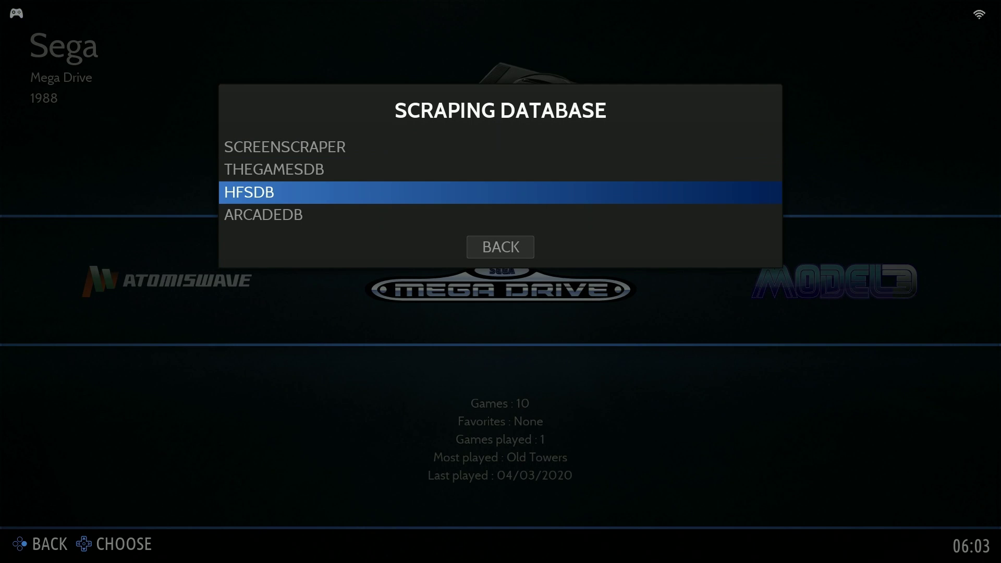